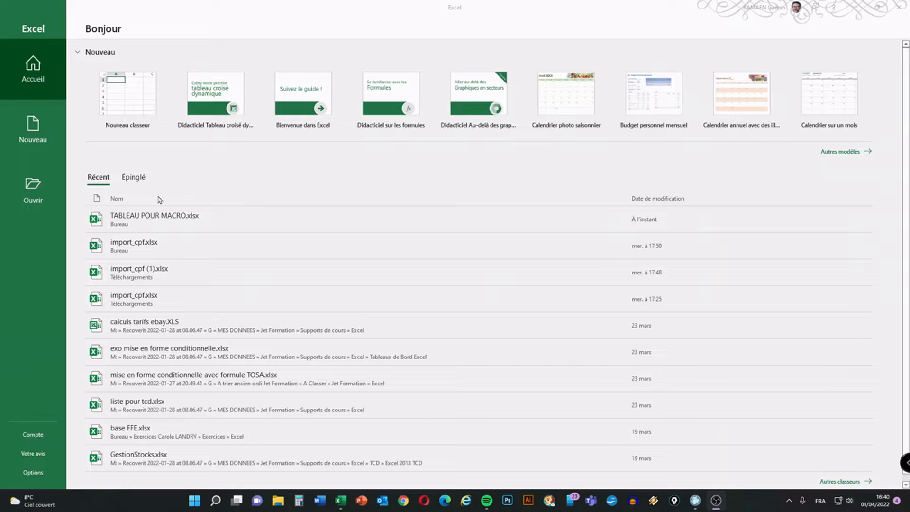
Open the recent workbook TABLEAU POUR MACRO.xlsx.
click(135, 222)
click(135, 223)
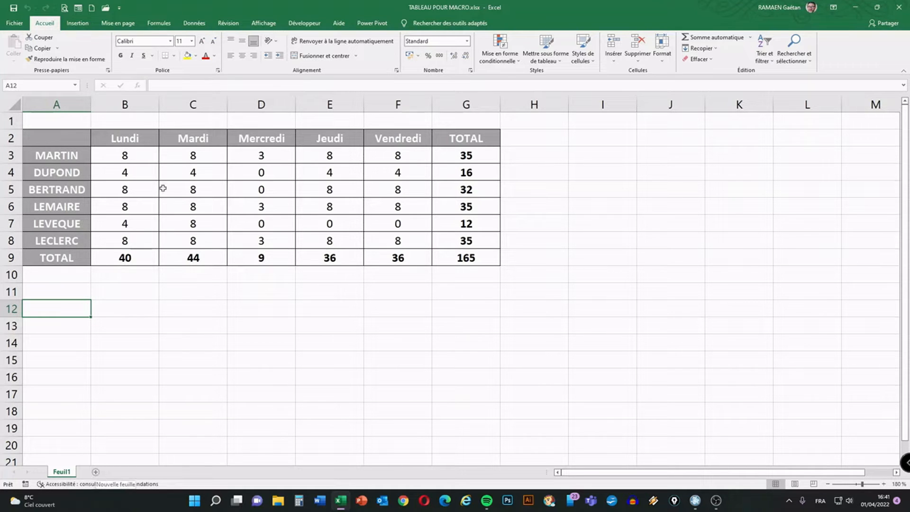
Copy the weekly hours table A2:G9 from Feuil1 and paste it at cell A2 of a new sheet.
drag(72, 138, 456, 258)
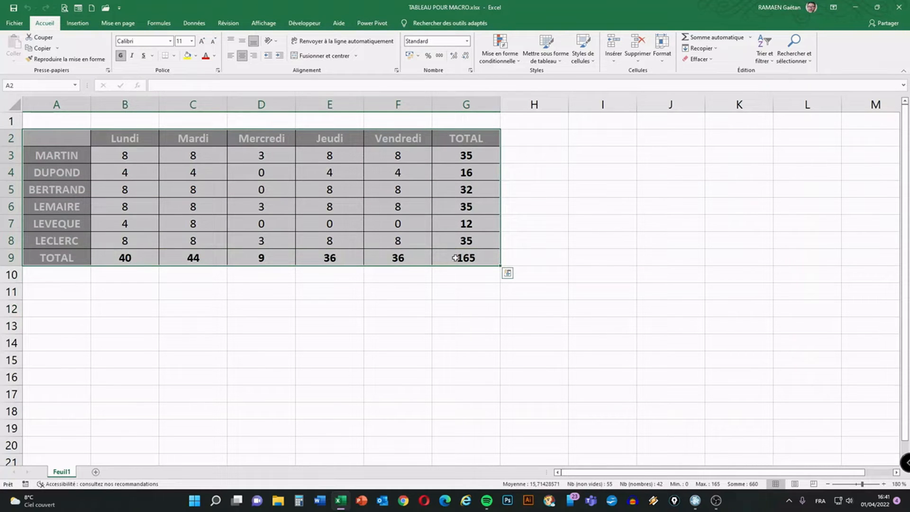
key(ctrl+c)
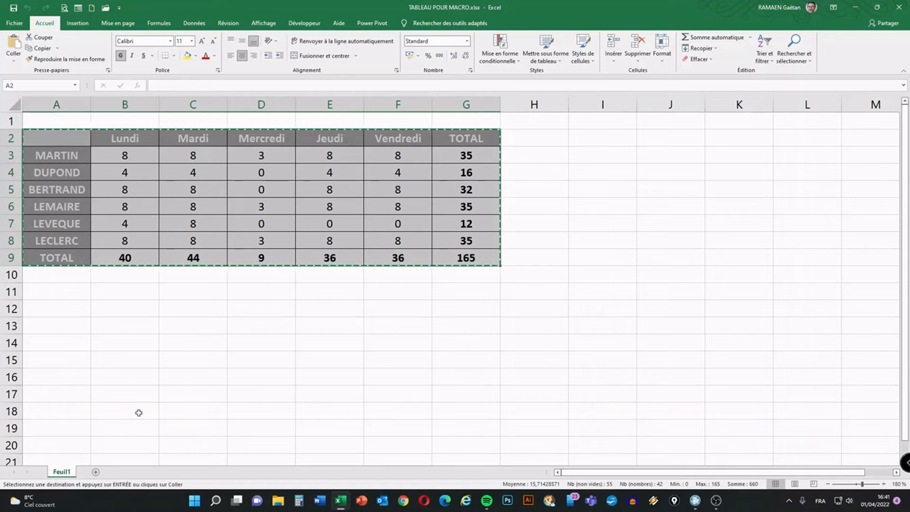
click(96, 472)
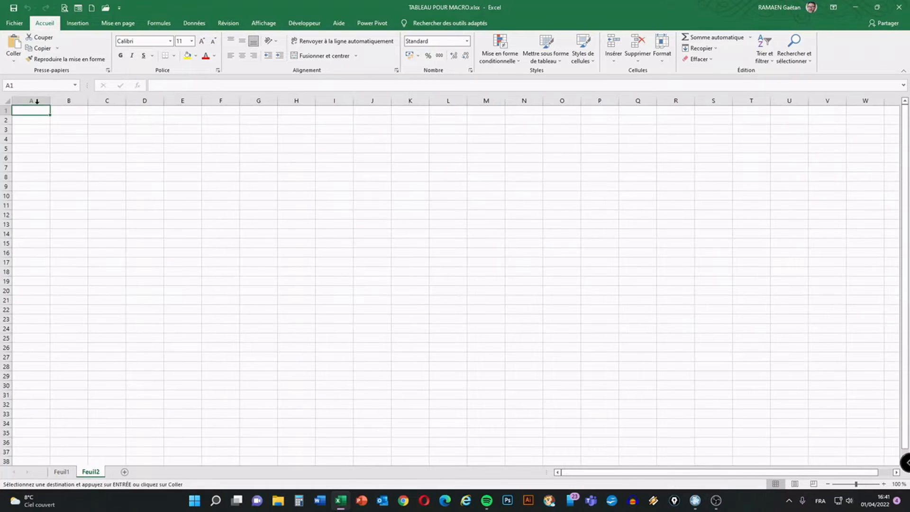
click(30, 122)
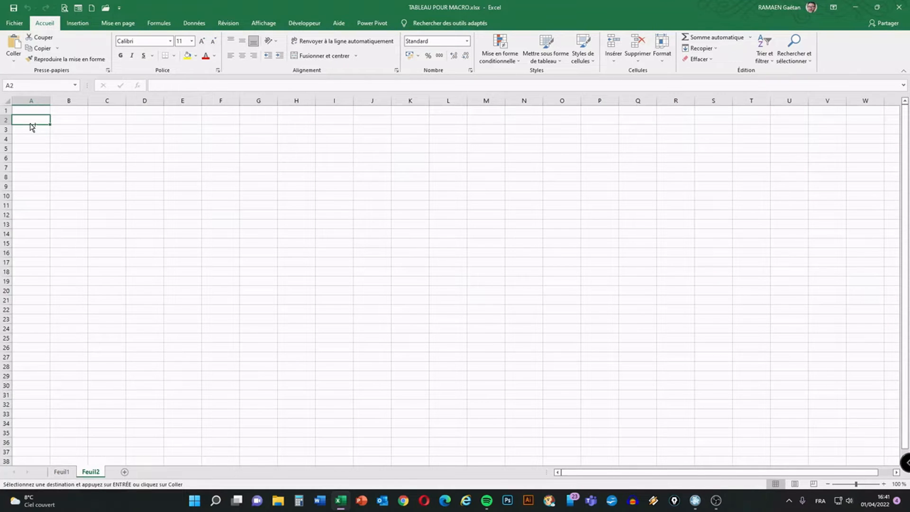
key(ctrl+v)
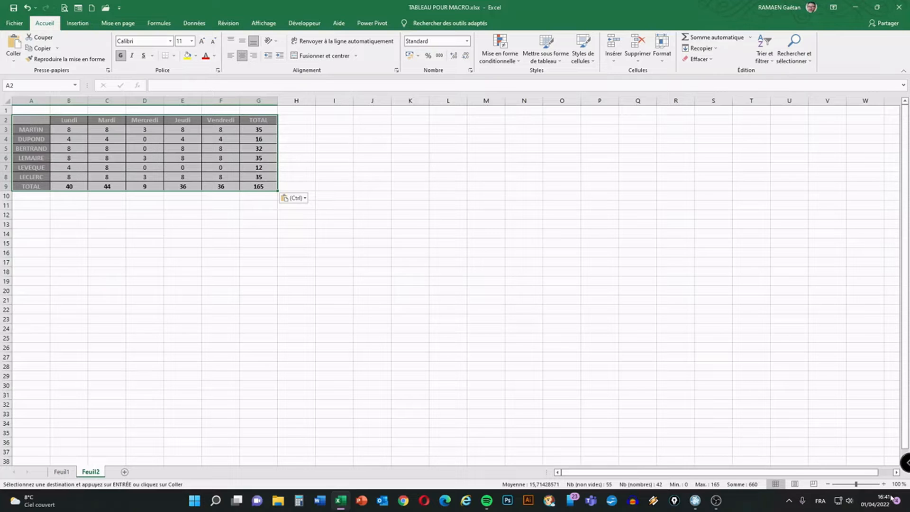
click(163, 252)
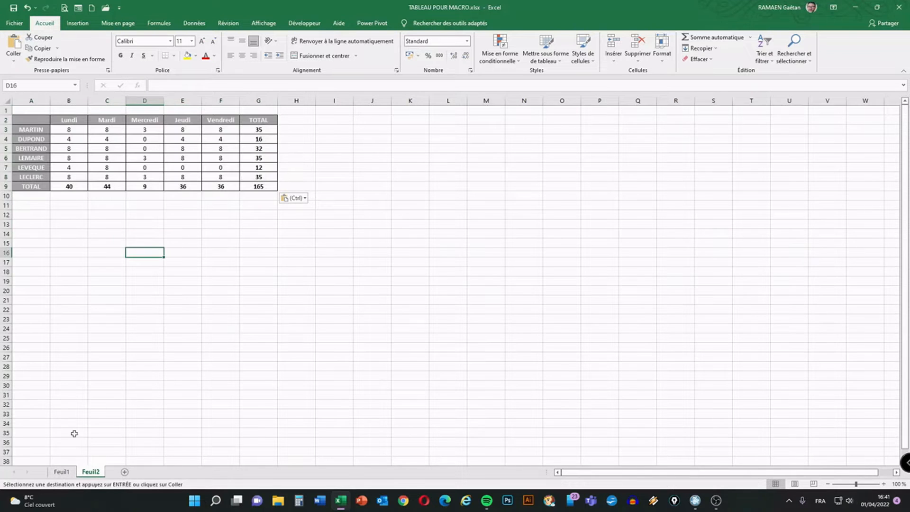
Select the daily hours B3:F8 on Feuil1 and cancel the pending copy.
click(62, 472)
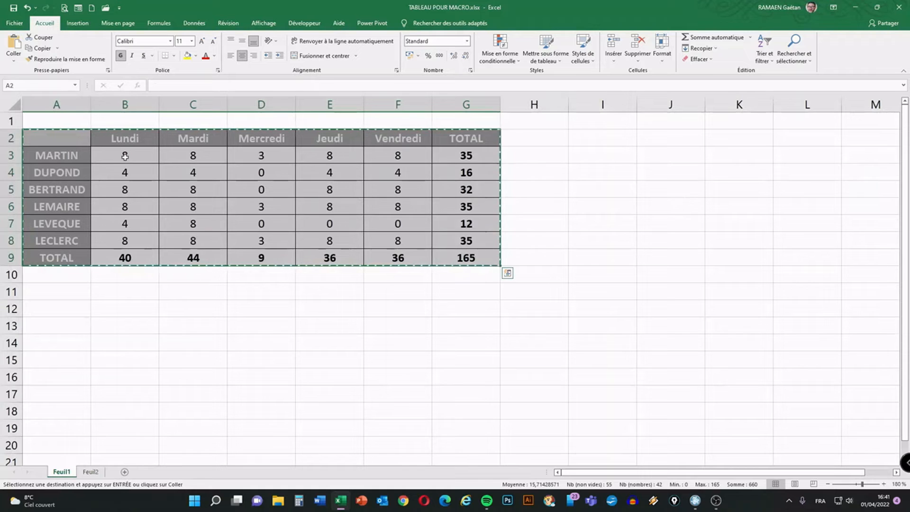
drag(128, 155, 393, 239)
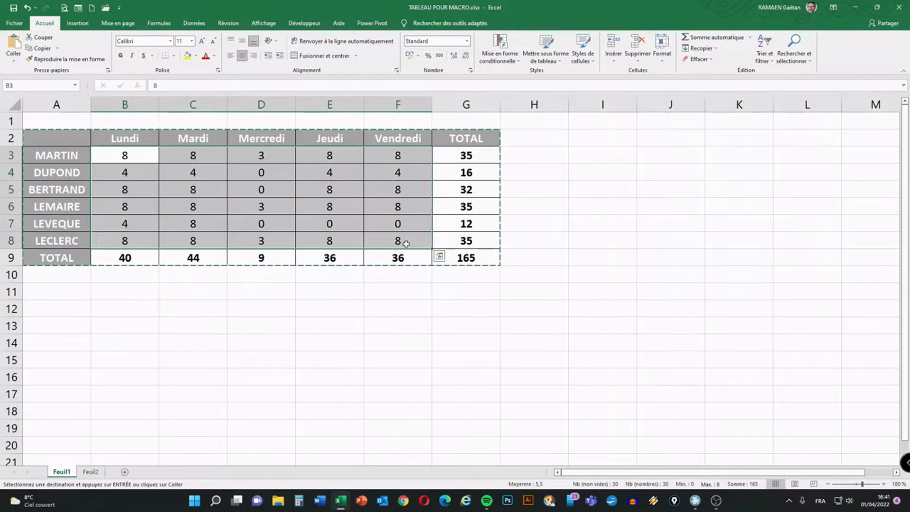
key(Escape)
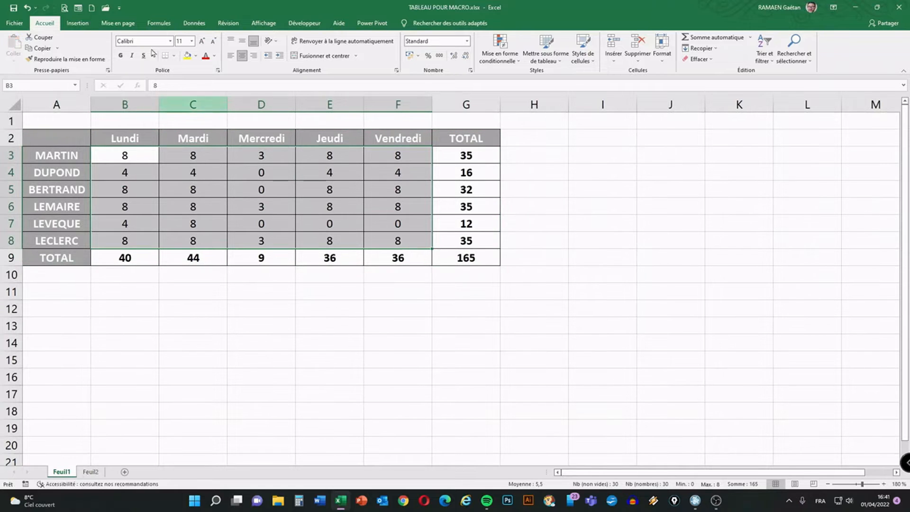
Undo the table paste, delete the Feuil2 sheet and select cell A11 on Feuil1.
click(26, 8)
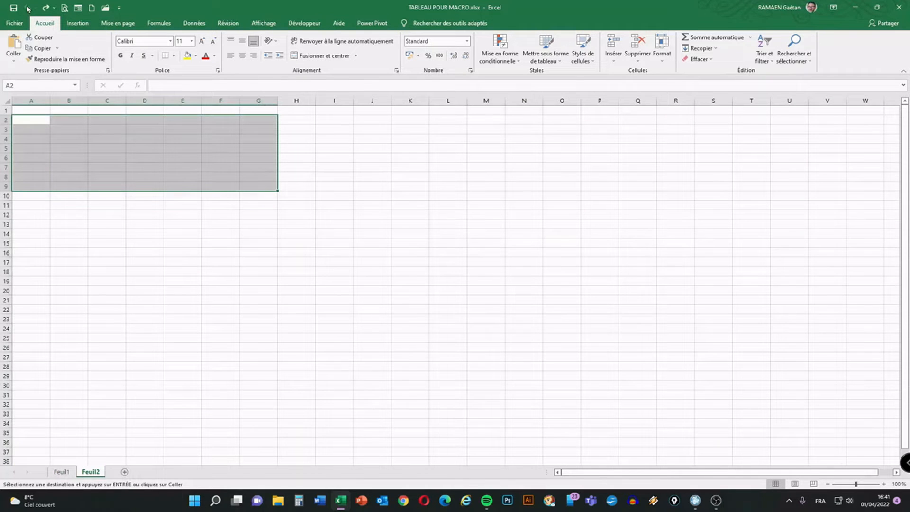
click(219, 268)
right_click(97, 472)
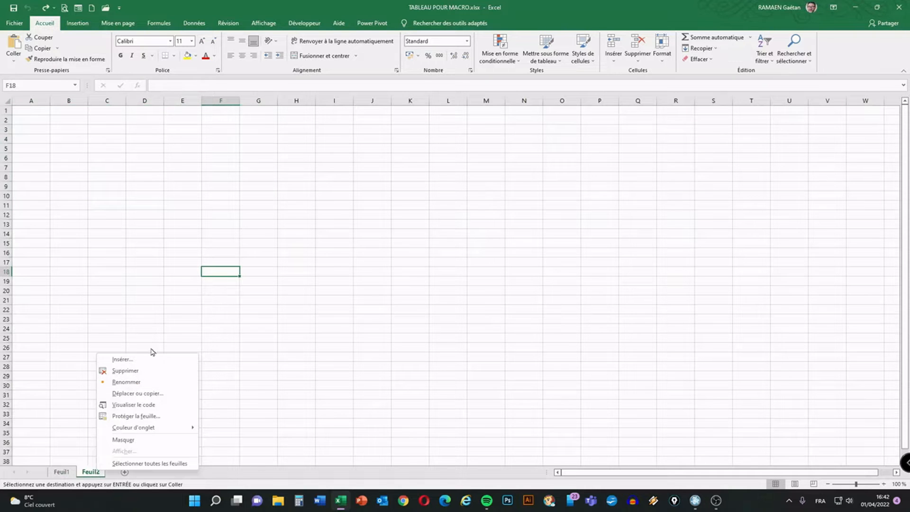
click(126, 370)
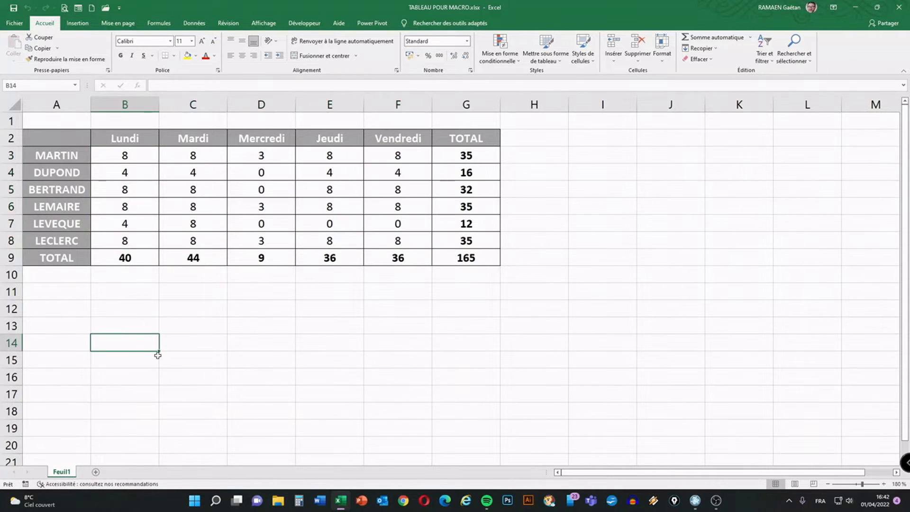
click(79, 290)
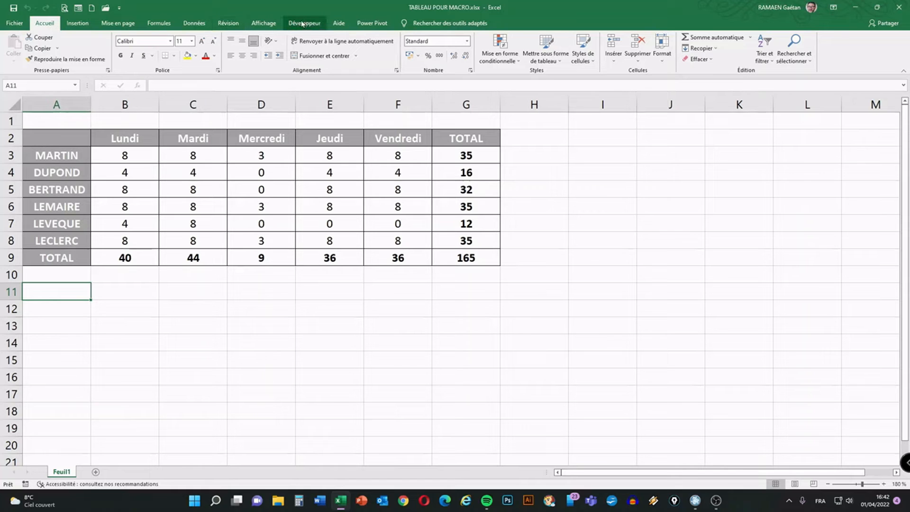
Ensure the Développeur main tab is enabled in the ribbon customization options and confirm the settings.
click(14, 23)
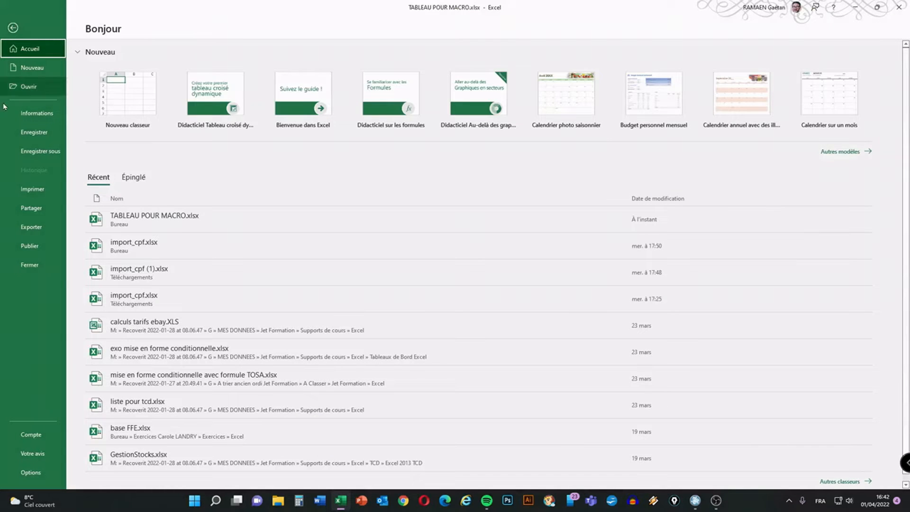
click(31, 473)
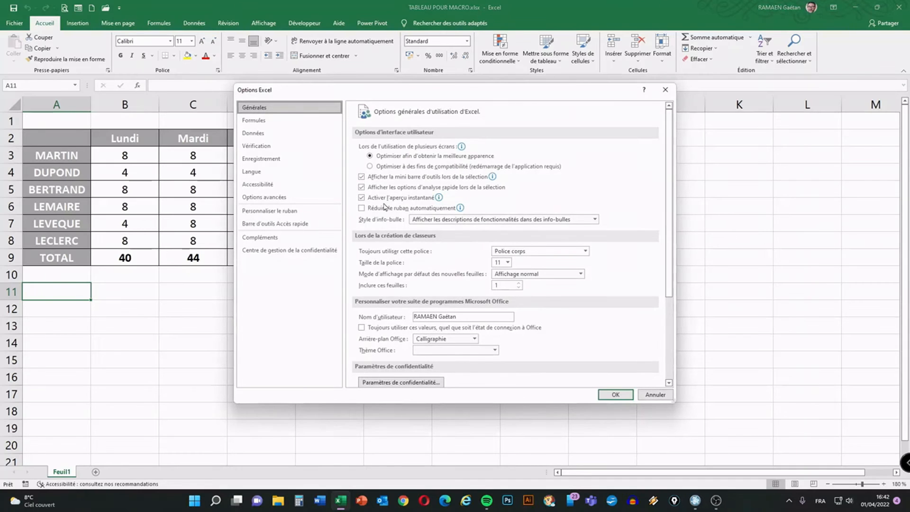
mouse_move(377, 93)
mouse_down()
mouse_move(420, 97)
mouse_move(379, 97)
mouse_up()
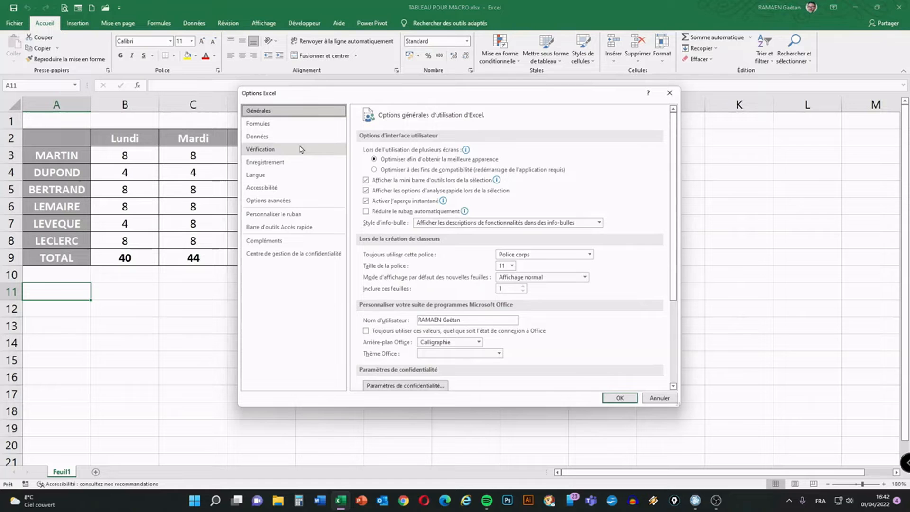
click(280, 216)
click(281, 217)
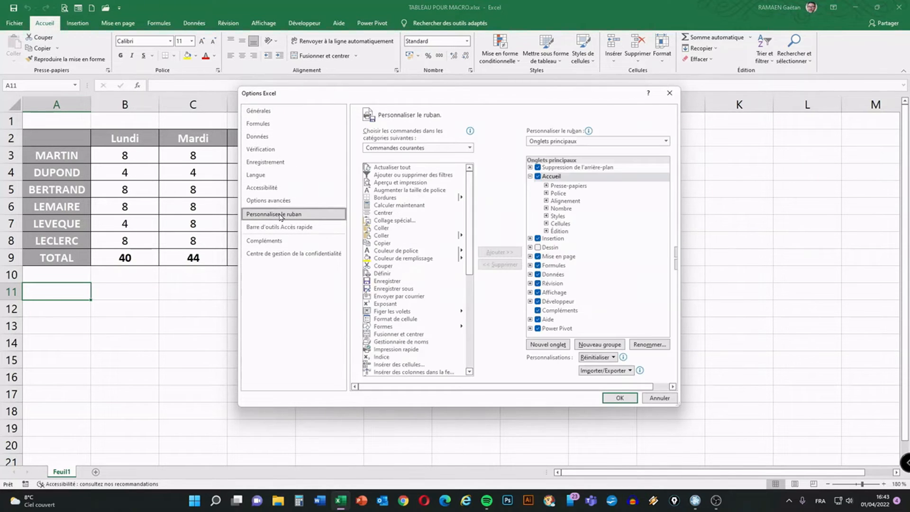
click(542, 304)
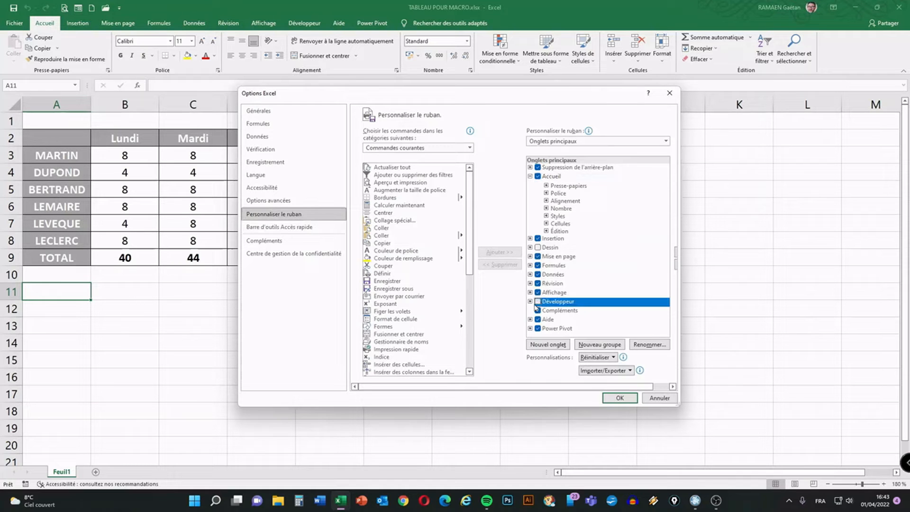
click(541, 304)
click(619, 397)
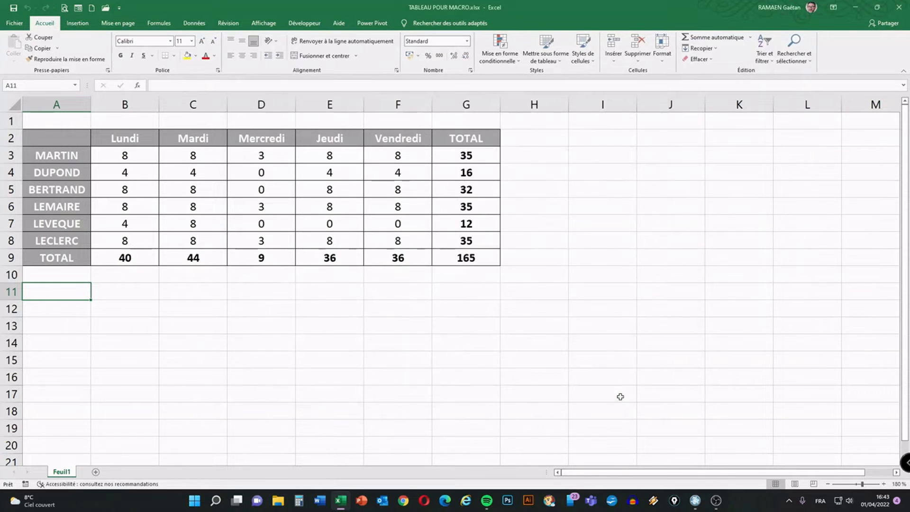
Start recording a macro named nouvelle_feuil, stored in this workbook (Ce classeur).
click(302, 24)
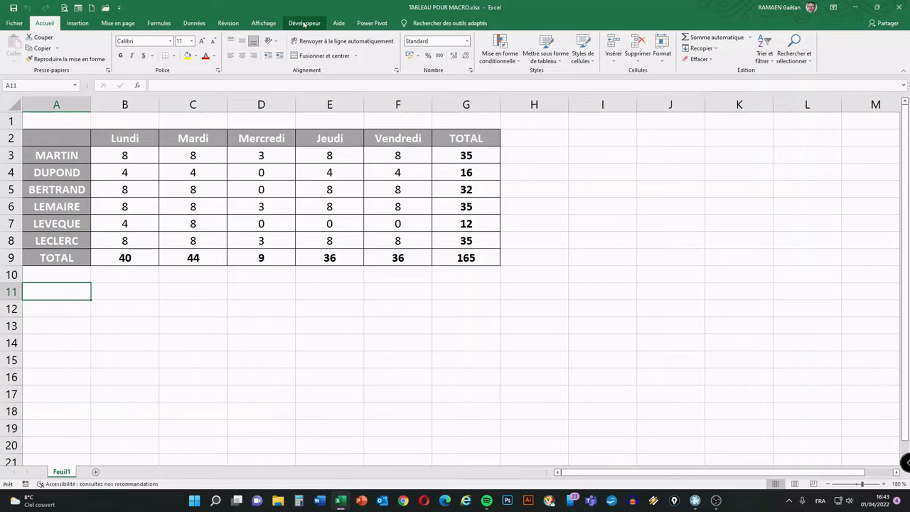
click(304, 23)
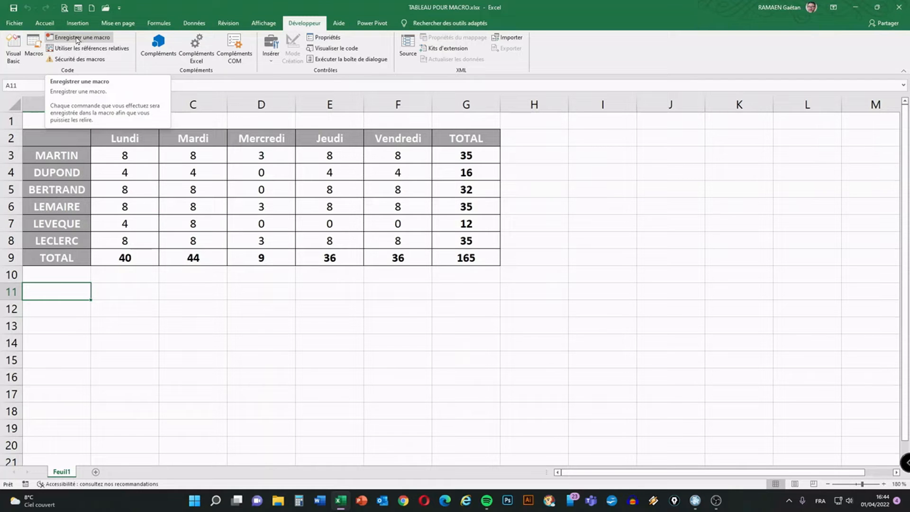
click(77, 38)
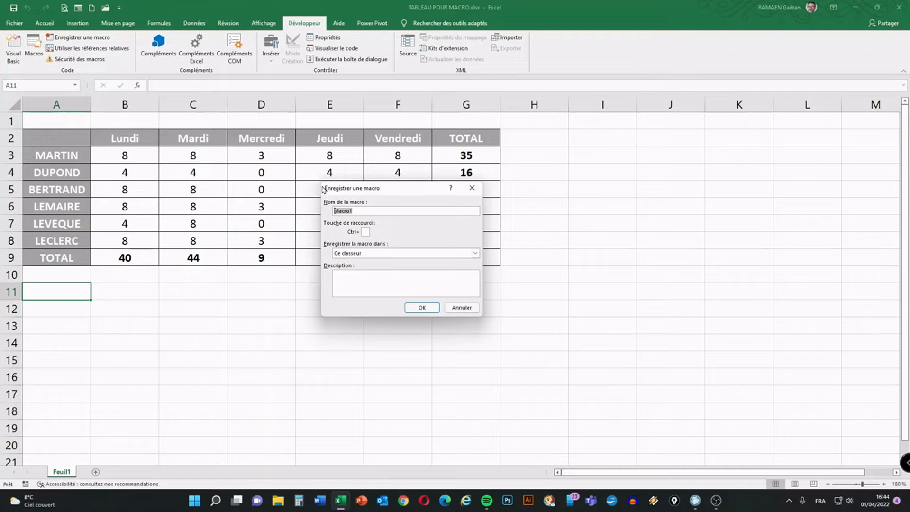
text(n)
text(,)
text(ouvelle)
text(_)
text(feuille)
click(422, 307)
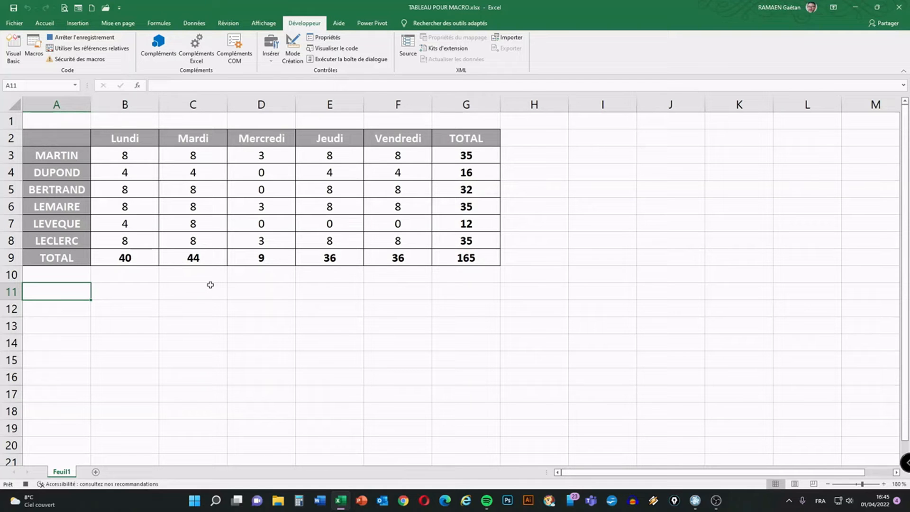
While recording, copy the table A2:G9 on Feuil1 and paste it at cell A2 of a new sheet.
drag(50, 138, 471, 261)
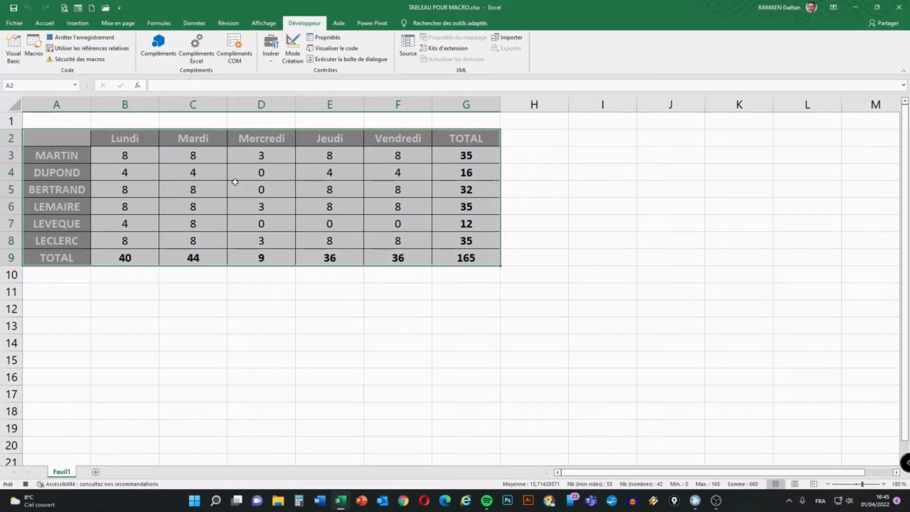
key(ctrl+c)
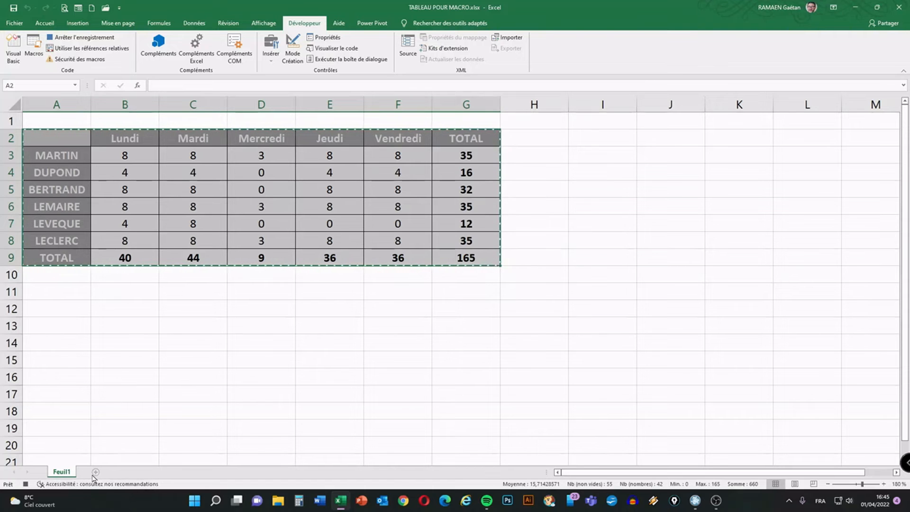
key(ctrl+q)
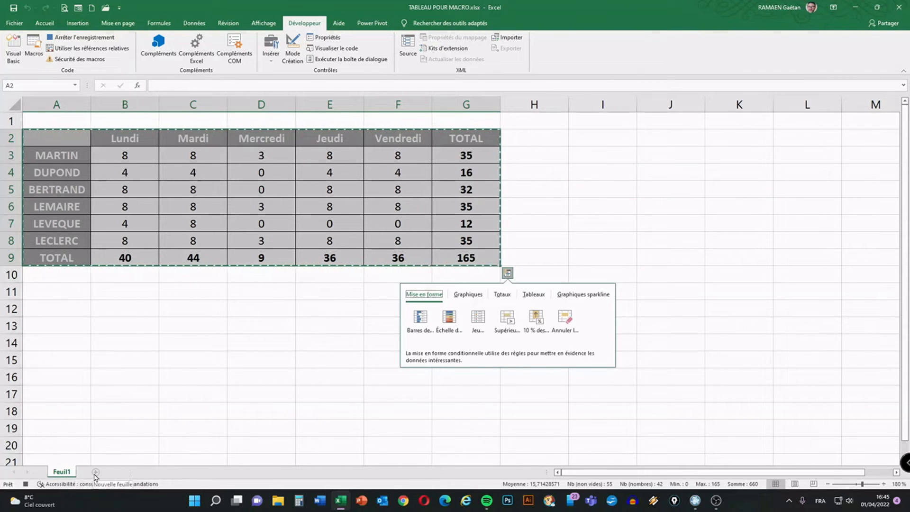
click(95, 473)
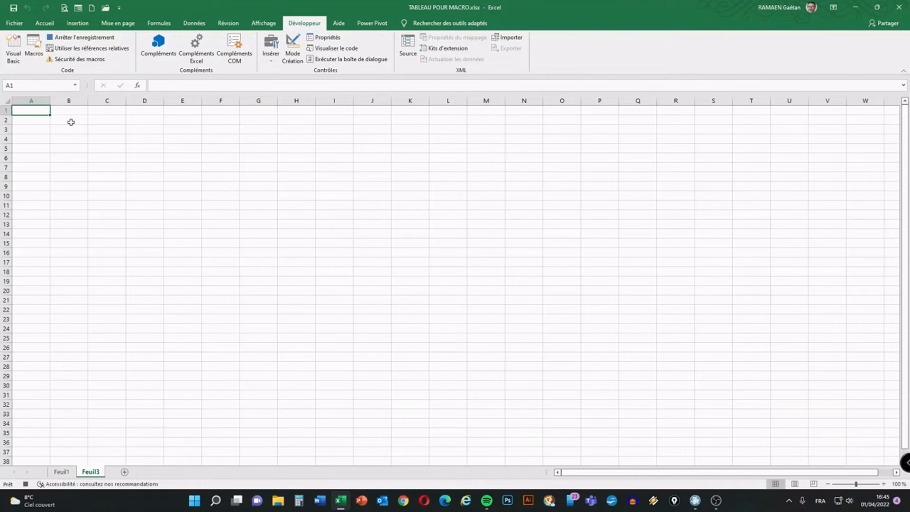
click(40, 120)
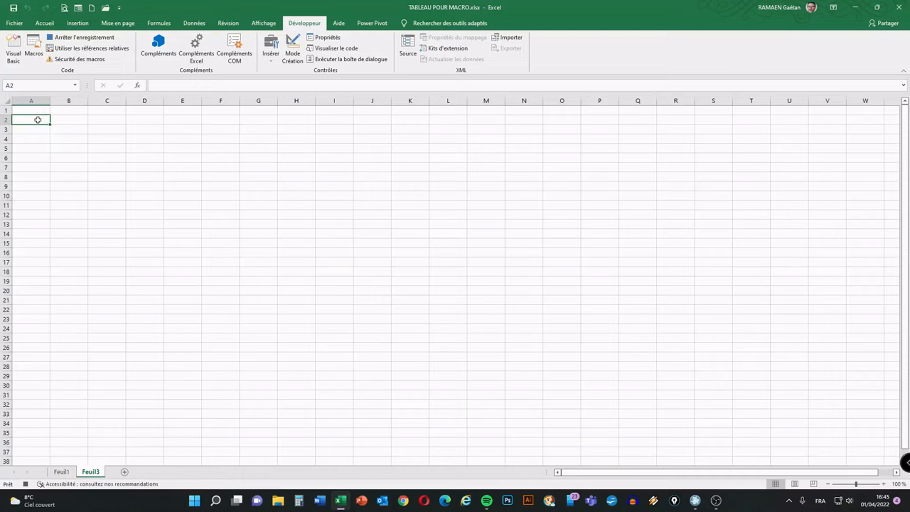
key(ctrl+v)
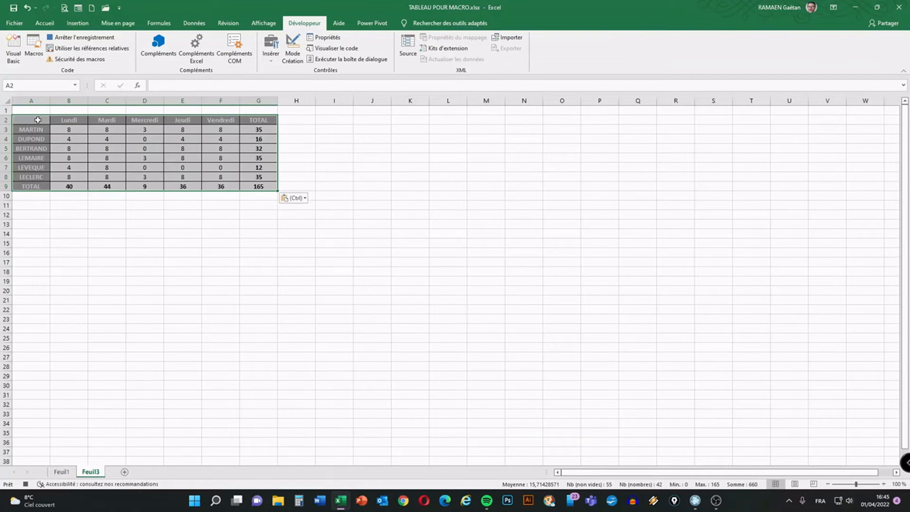
Set the new sheet's zoom to 170% and select cell A11 below the table.
click(883, 484)
click(883, 484)
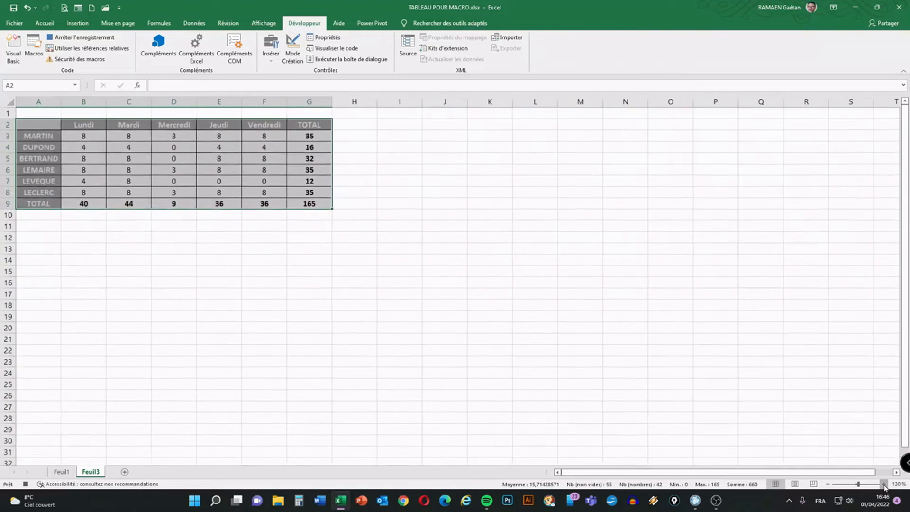
click(883, 485)
click(882, 484)
click(883, 484)
click(884, 484)
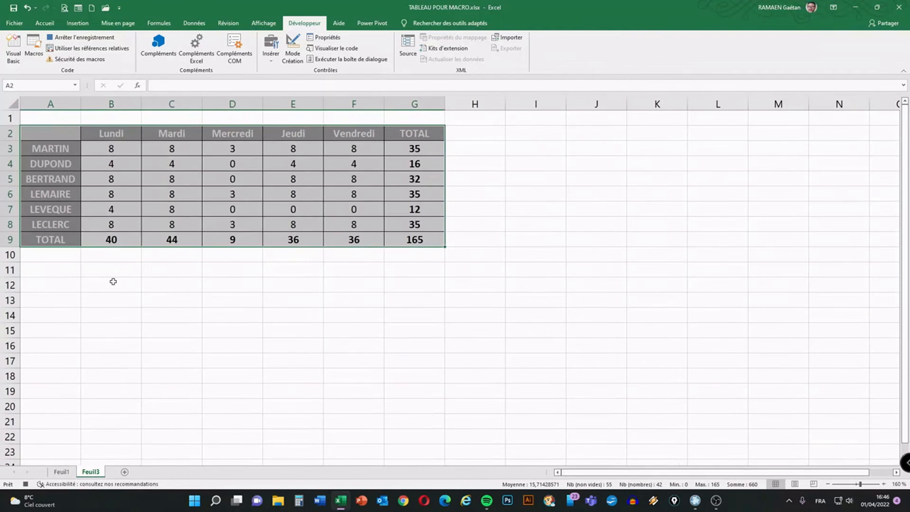
click(884, 484)
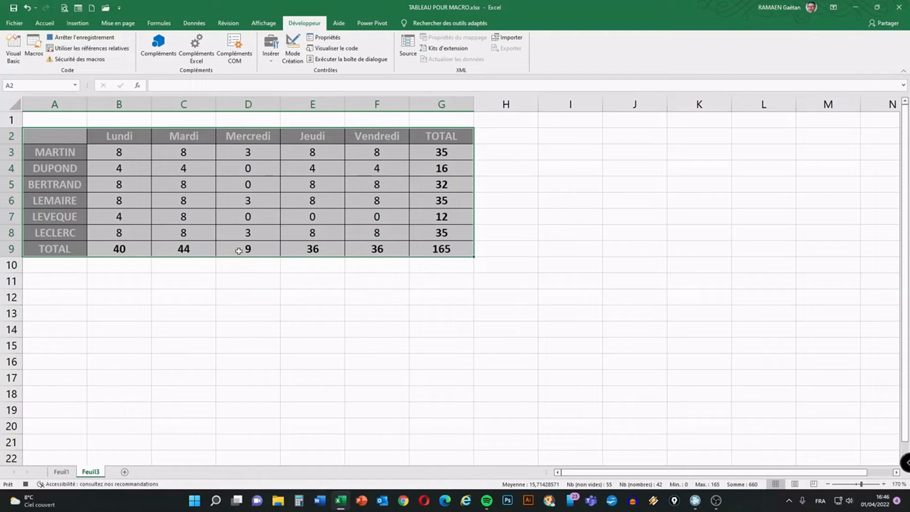
click(61, 281)
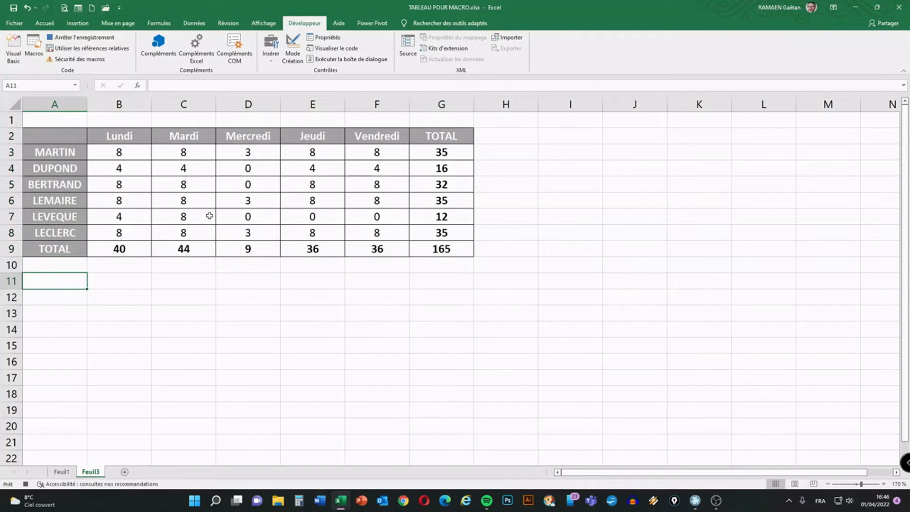
While recording, clear the hours in B3:F8 on Feuil1 and select cell A11.
click(61, 472)
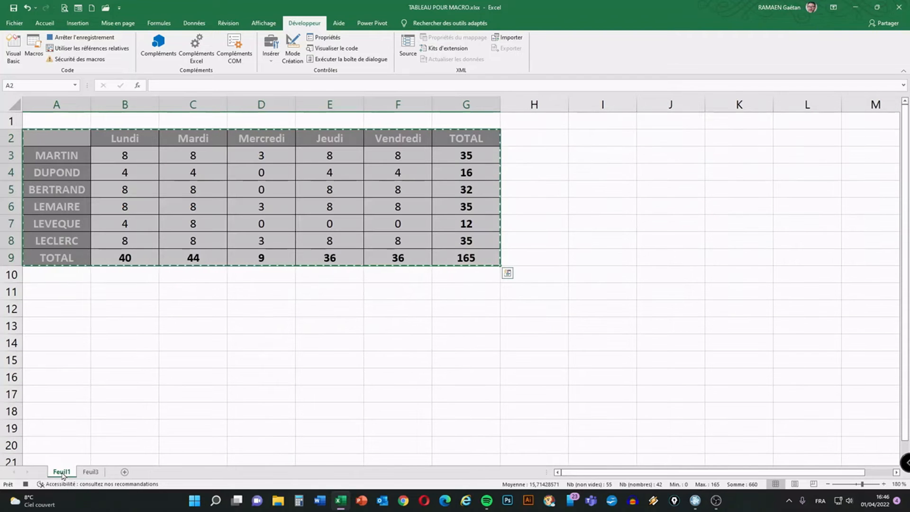
click(176, 308)
drag(126, 152, 403, 239)
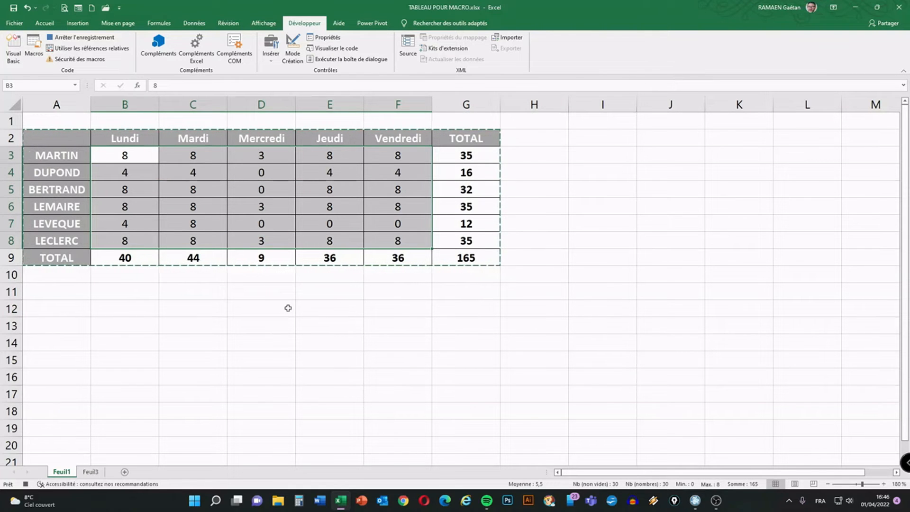
key(Delete)
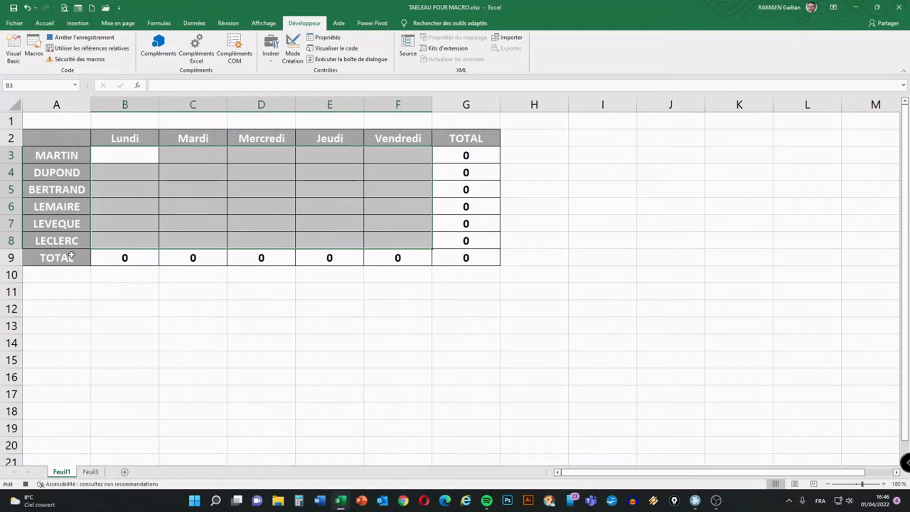
click(70, 292)
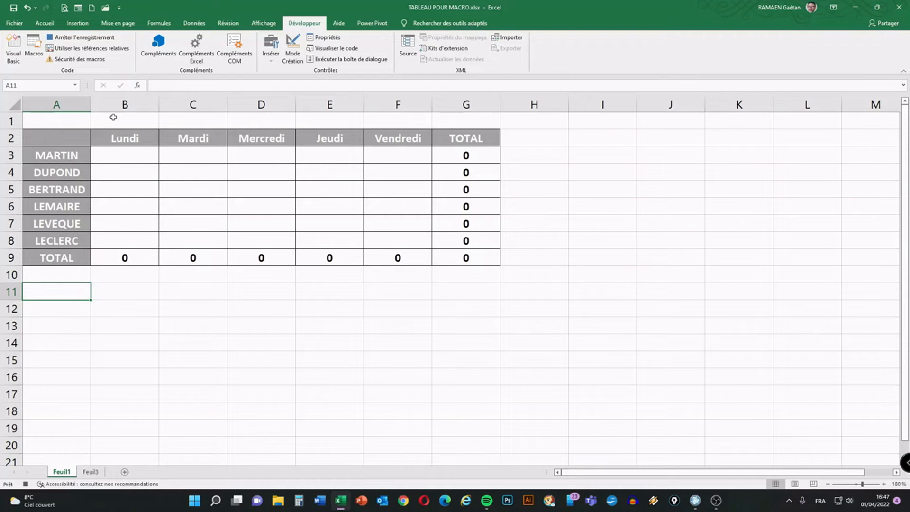
Stop recording the macro, check the copied table on Feuil3, and return to Feuil1.
click(70, 38)
click(90, 472)
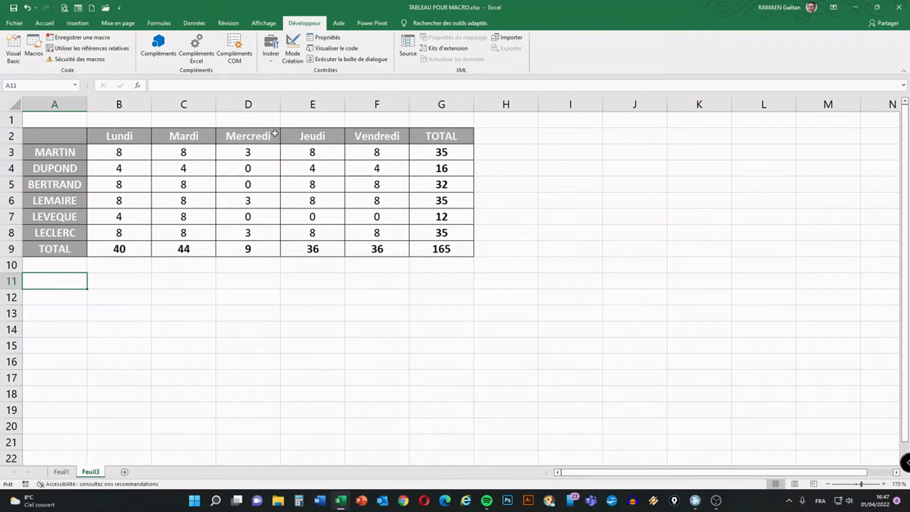
click(61, 471)
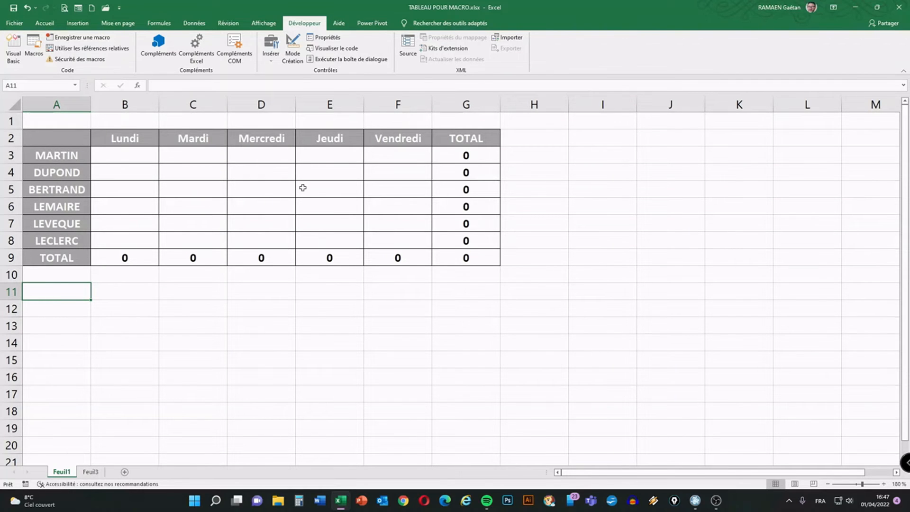
In the emptied Feuil1 table, enter 44 in B3 and 55 in B6.
click(121, 157)
text(44)
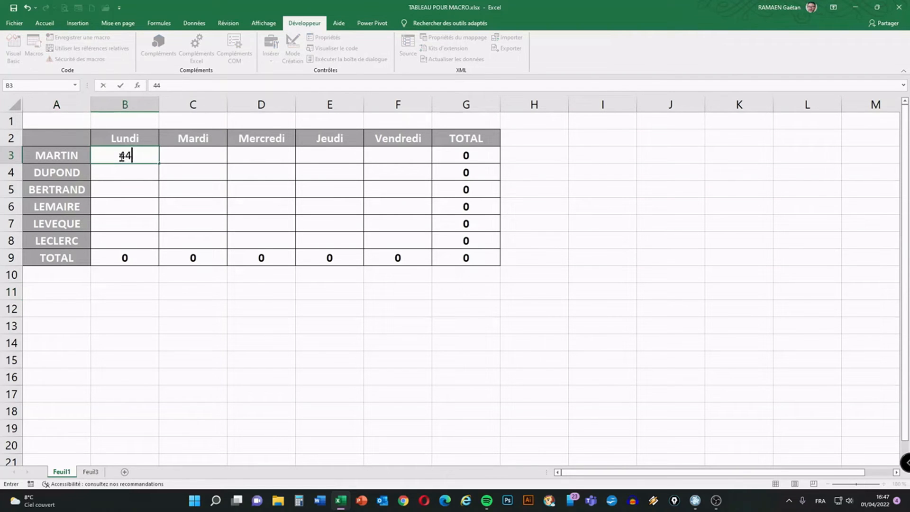
key(Return)
key(Return)
key(Return)
text(55)
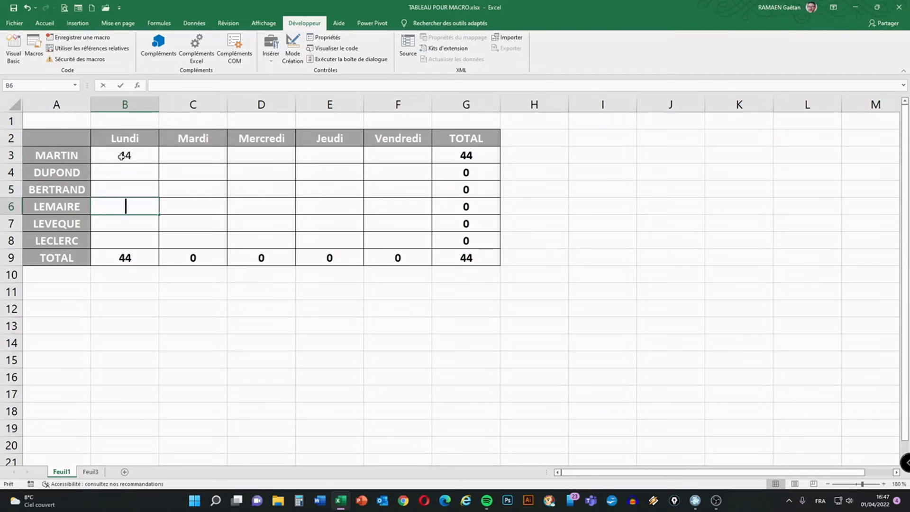
key(Tab)
key(Tab)
Enter 44 in E5 and 155 in C5, then select cell A11.
key(Right)
key(Up)
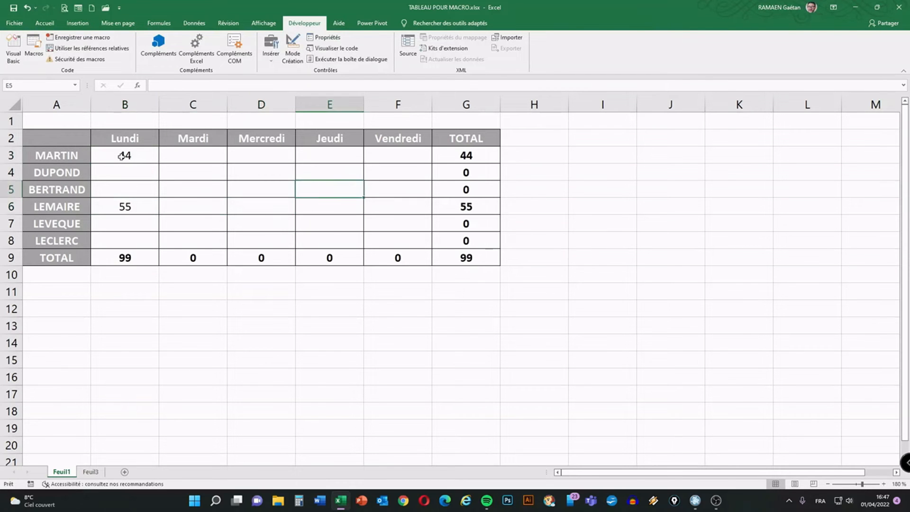
text(44)
key(Left)
key(Left)
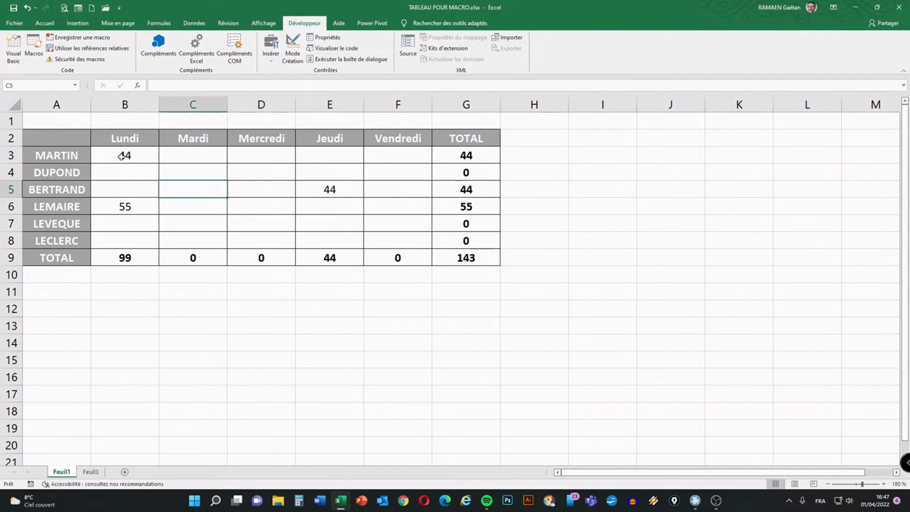
text(155)
key(Return)
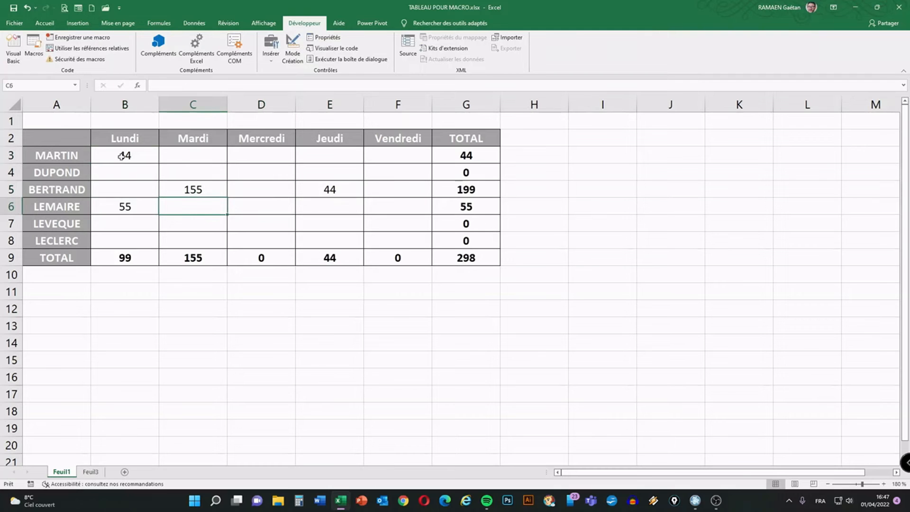
click(72, 294)
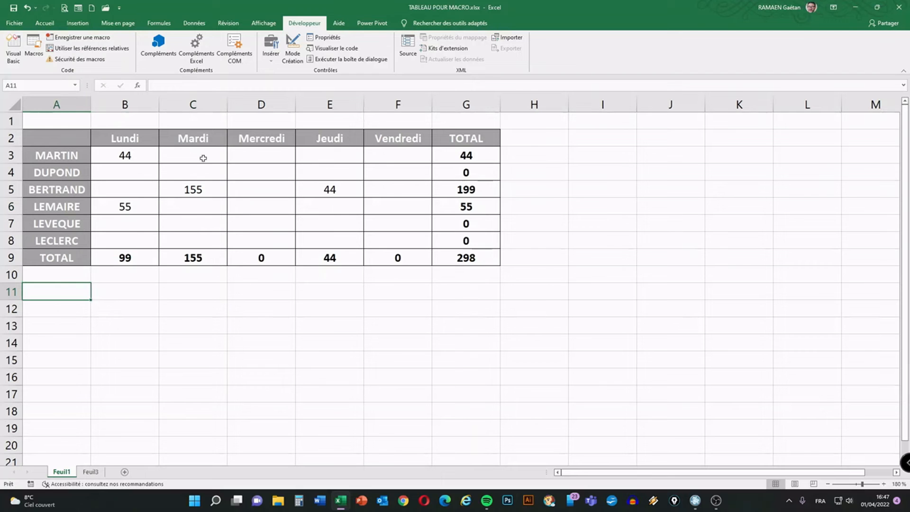
Run the macro Nouvelle_feuille from Feuil1 after checking Feuil3.
click(91, 472)
click(61, 472)
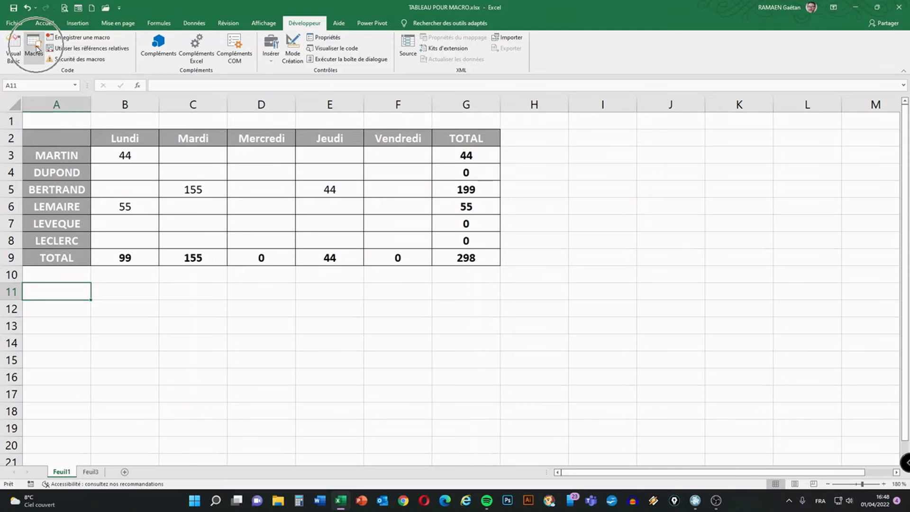
click(34, 45)
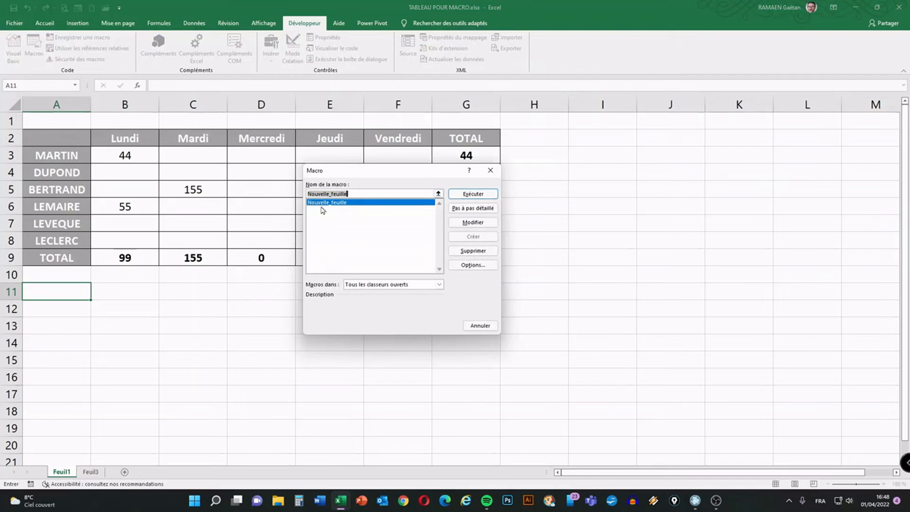
click(473, 195)
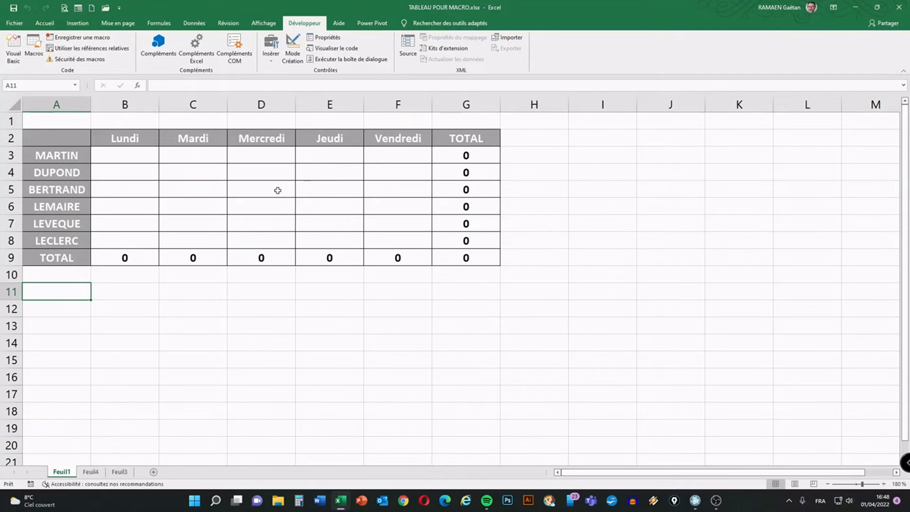
Compare the tables on Feuil3 and Feuil4, then go back to Feuil1.
click(120, 472)
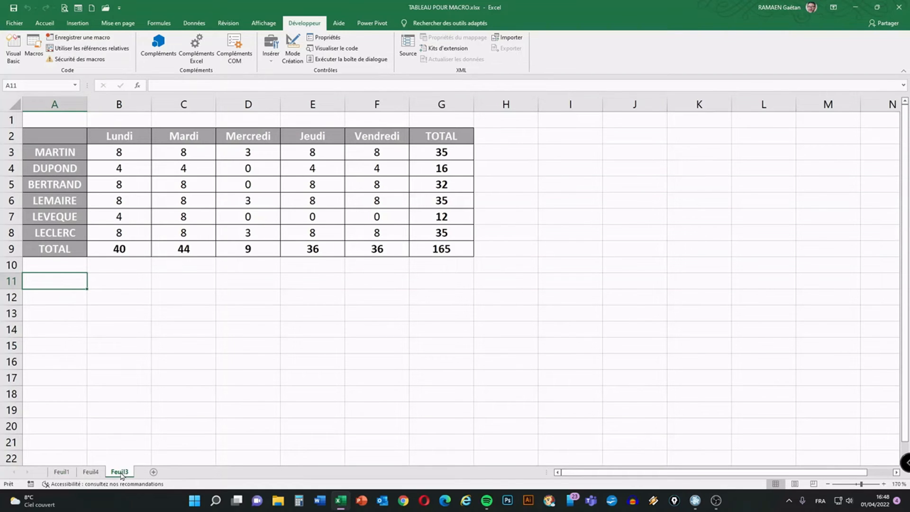
click(91, 472)
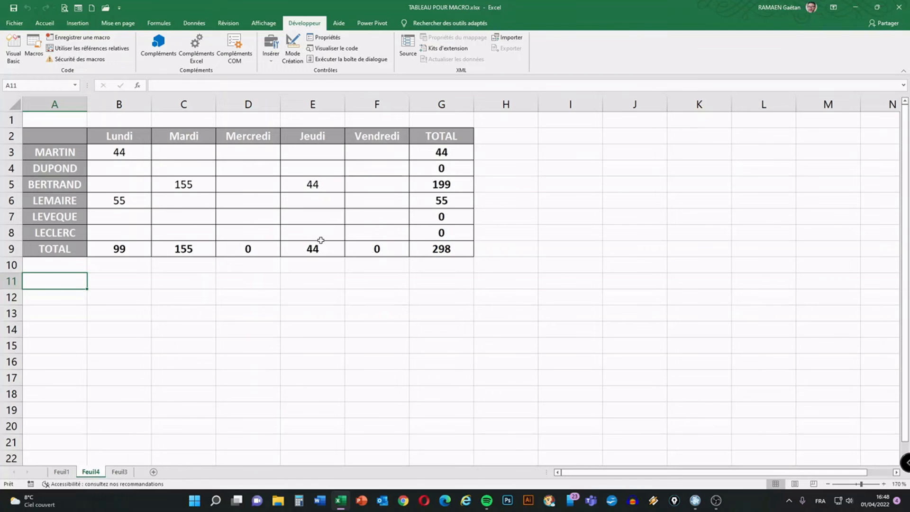
click(62, 473)
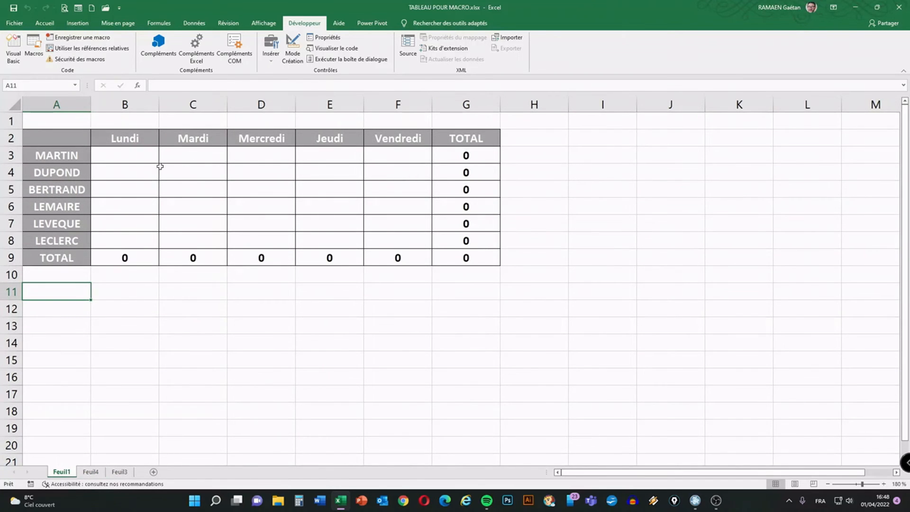
Enter 777 in C4 and 888 in D6 of the Feuil1 table.
click(175, 172)
text(777)
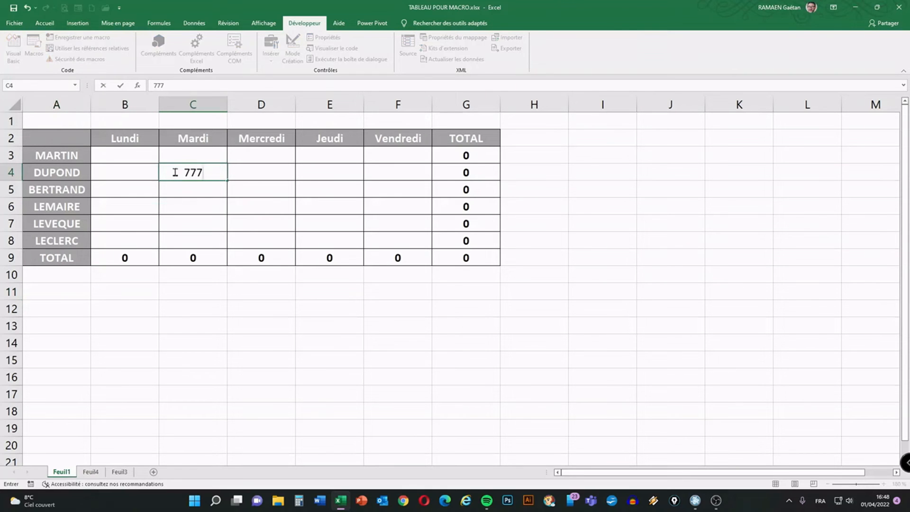
key(Return)
key(Down)
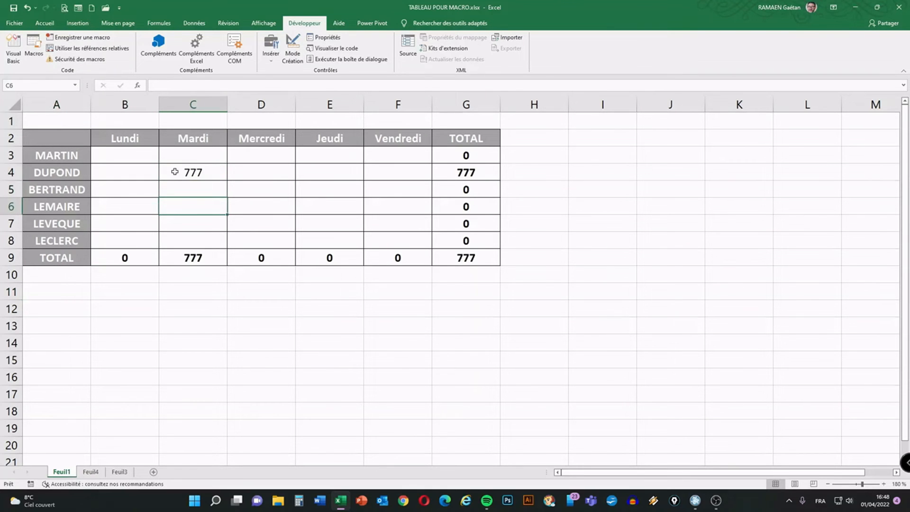
key(Right)
text(888)
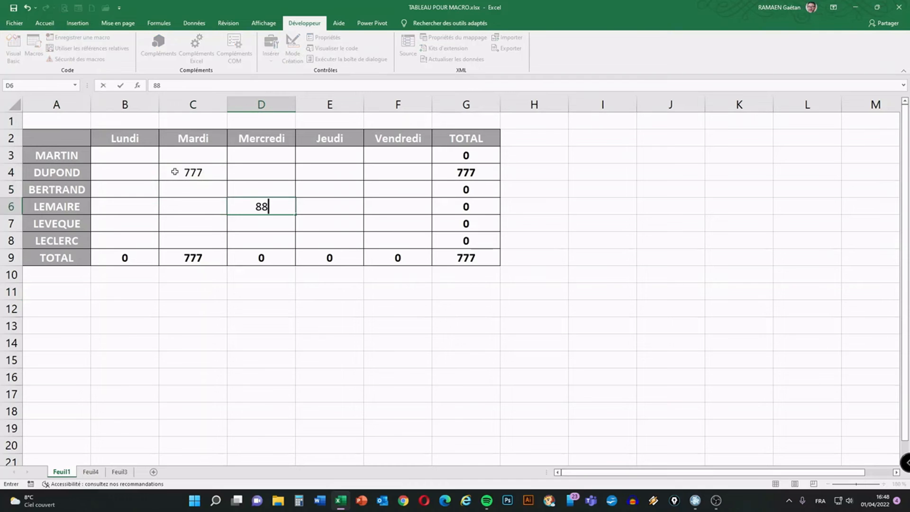
key(Tab)
Enter 999 in E8 and select cell A10 below the table.
key(Down)
key(Down)
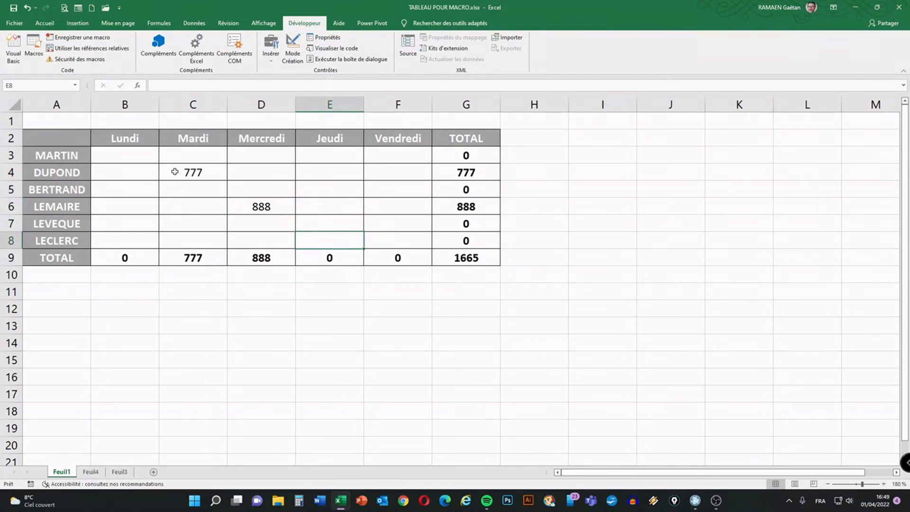
text(999)
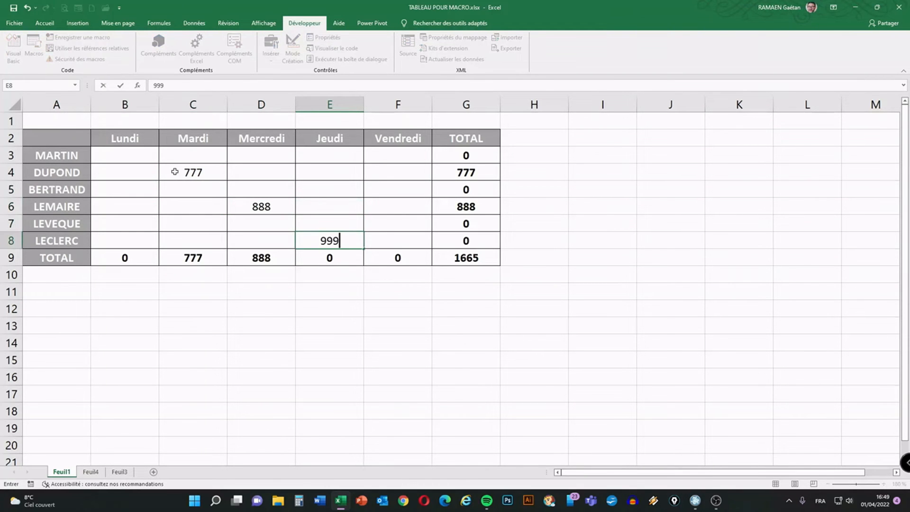
key(Return)
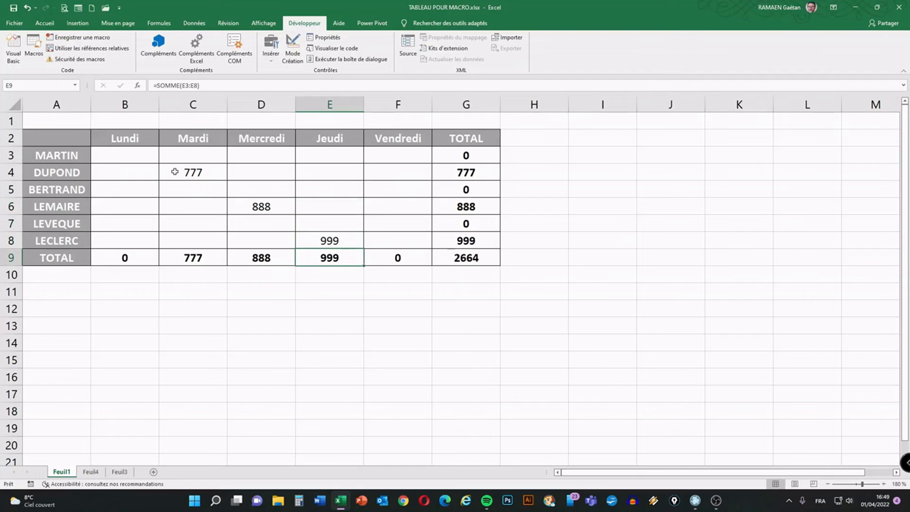
click(72, 274)
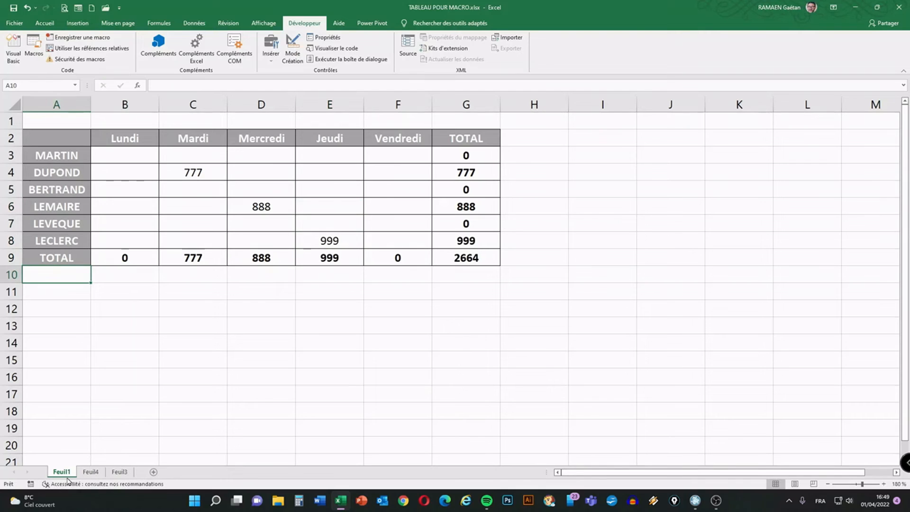
Run the macro Nouvelle_feuille again on the new Feuil1 values.
click(295, 23)
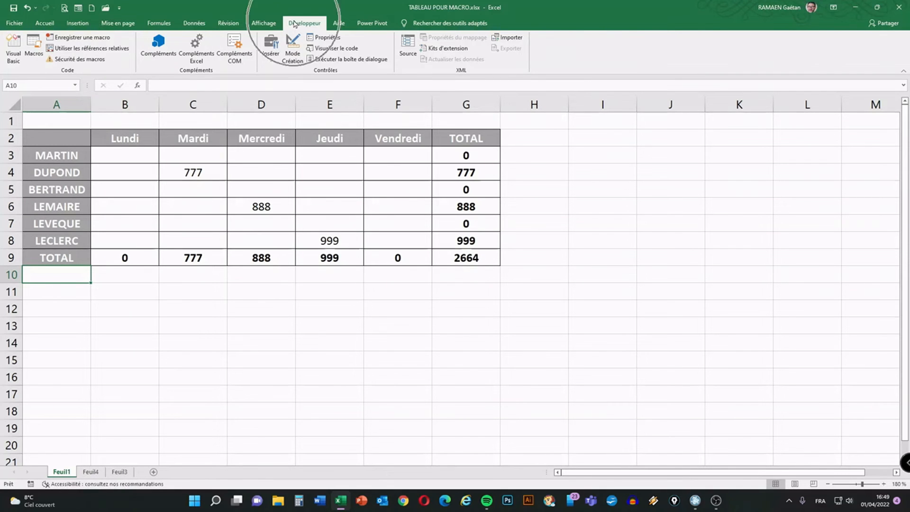
click(37, 52)
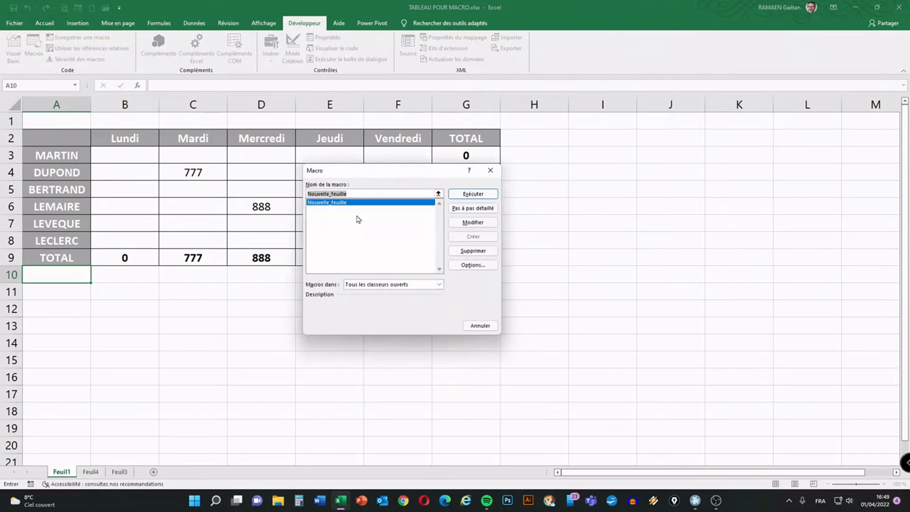
click(474, 194)
click(475, 195)
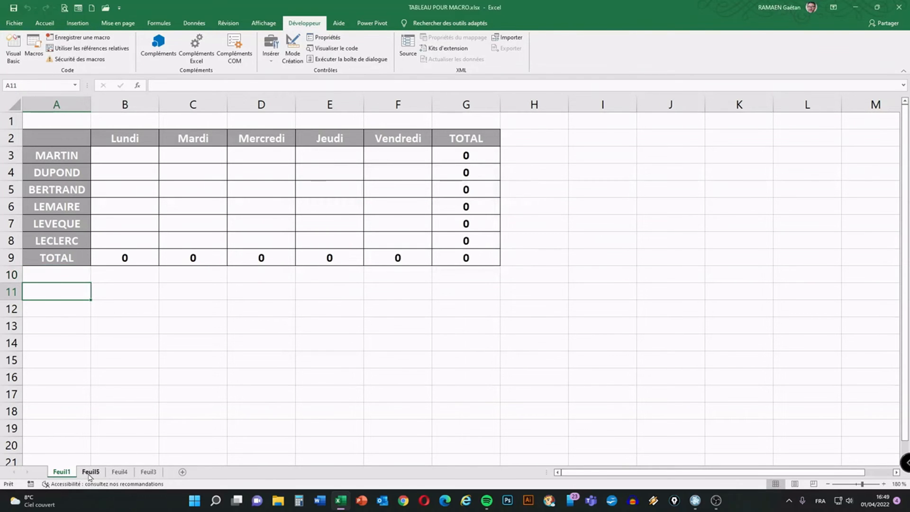
Review the archived tables on Feuil3, Feuil4 and Feuil5, then return to Feuil1.
click(153, 474)
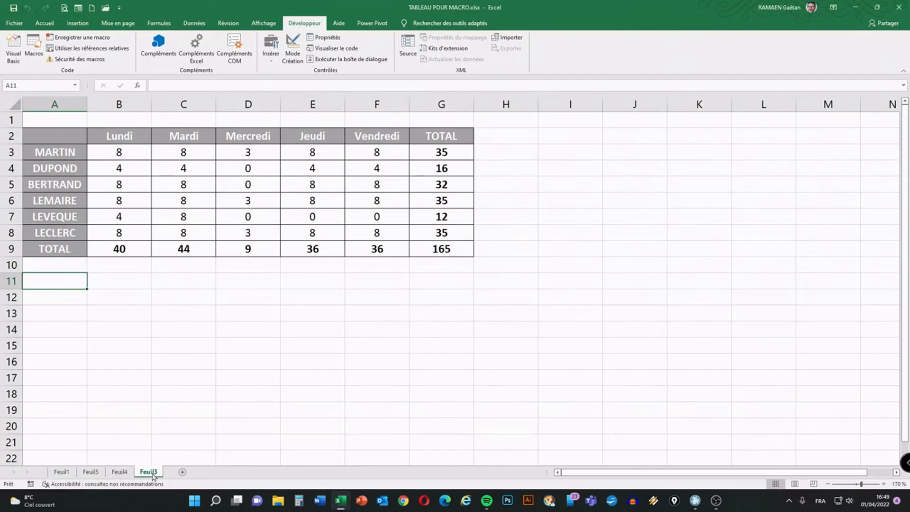
click(119, 474)
click(92, 473)
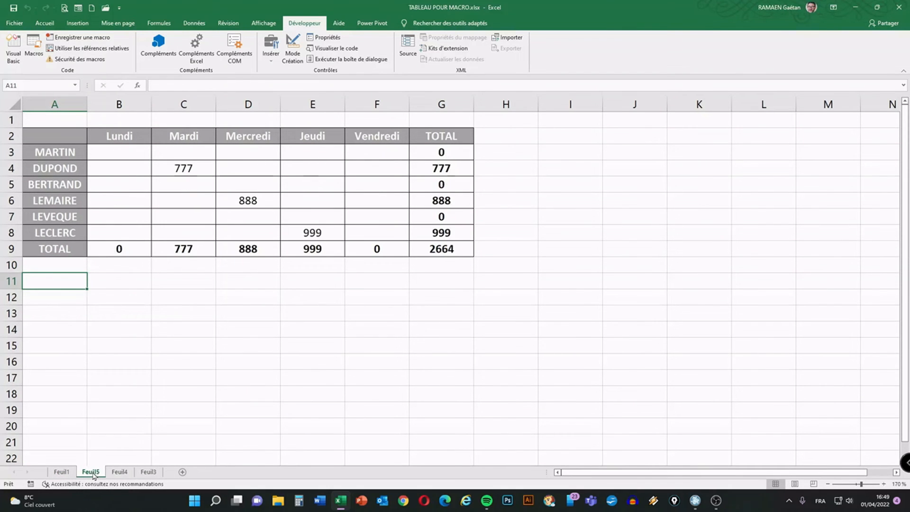
click(62, 473)
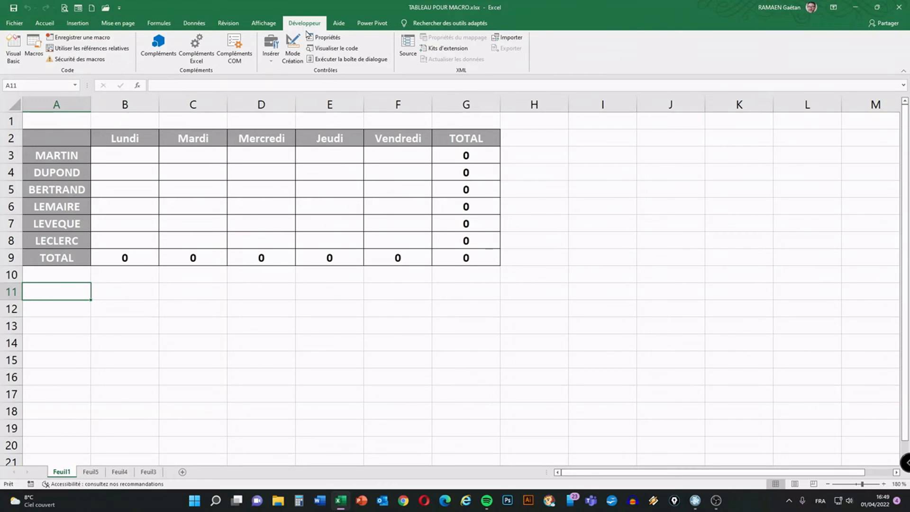
Show the list of available macros and close it without running any.
click(31, 56)
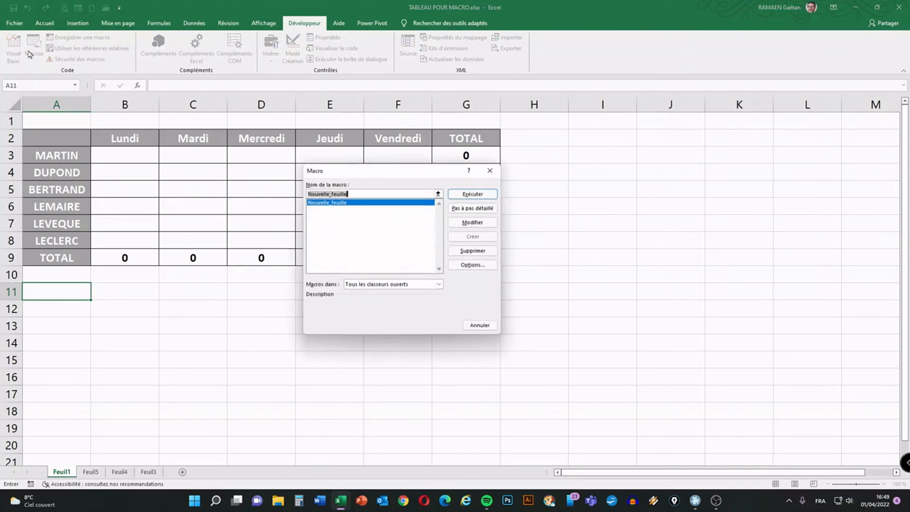
click(481, 326)
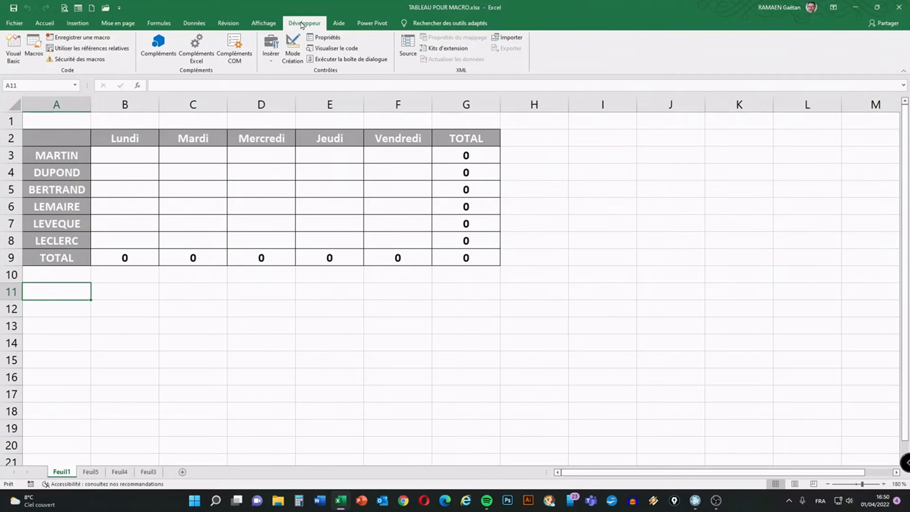
Insert a form control button below the table over cells D11:E12 and assign the Nouvelle_feuille macro to it.
click(273, 63)
click(272, 63)
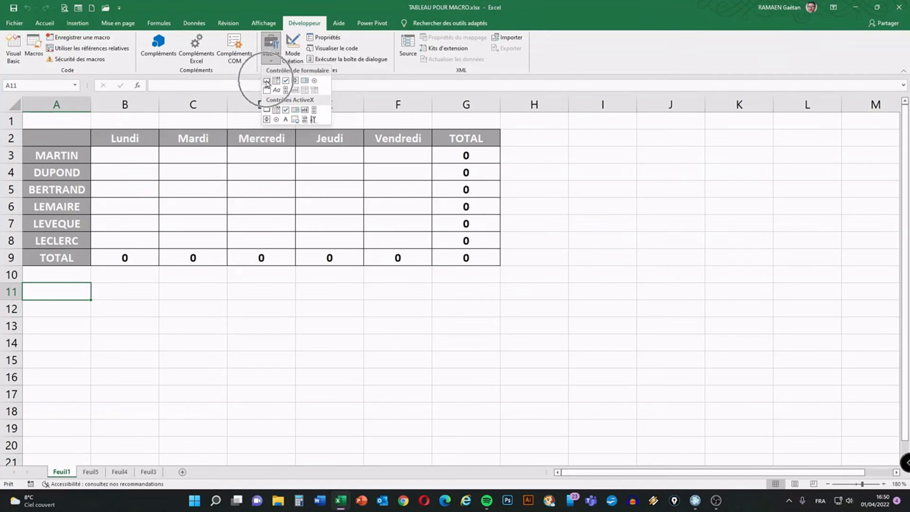
click(266, 81)
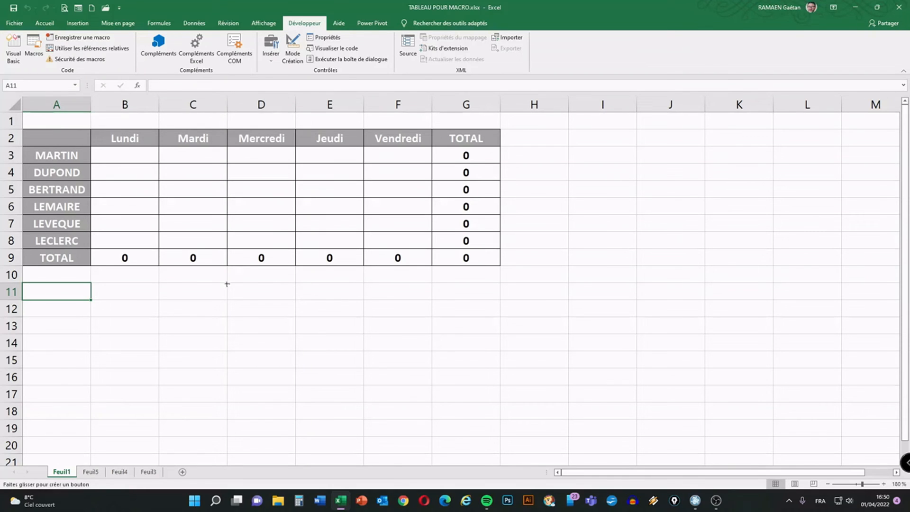
drag(226, 282, 317, 315)
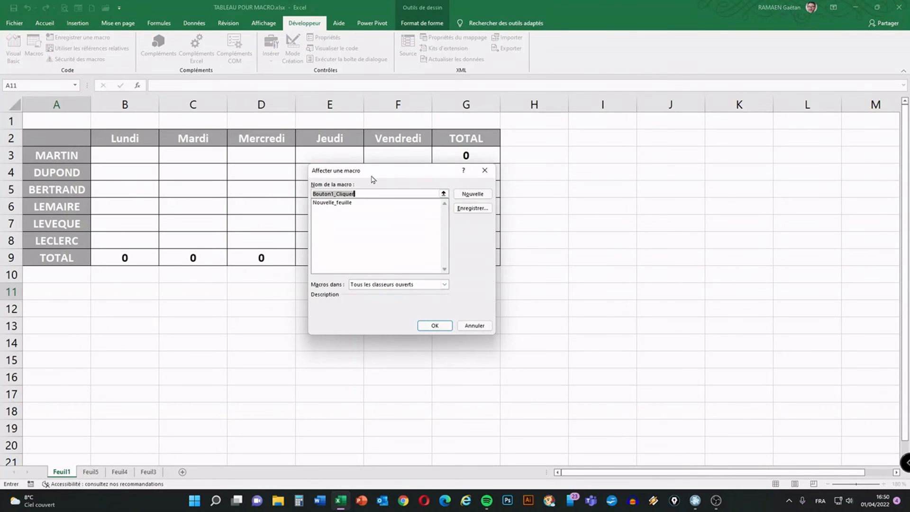
click(331, 203)
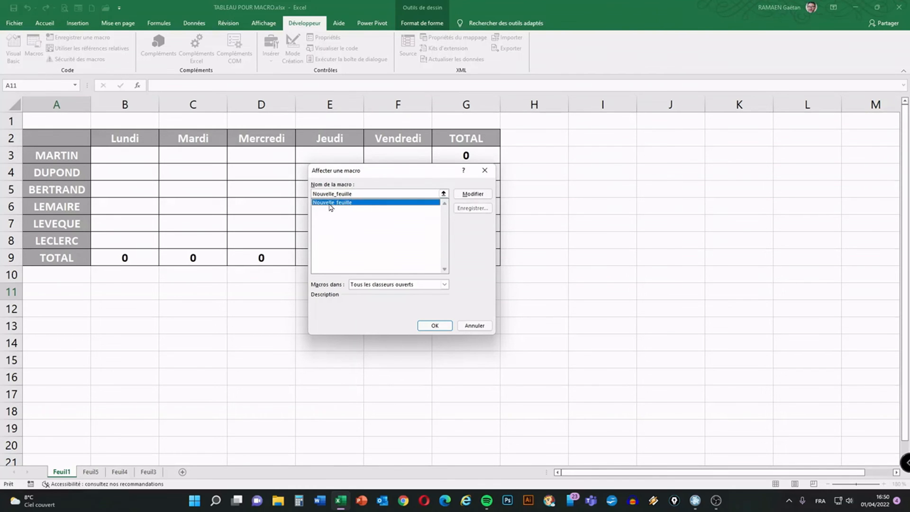
click(435, 326)
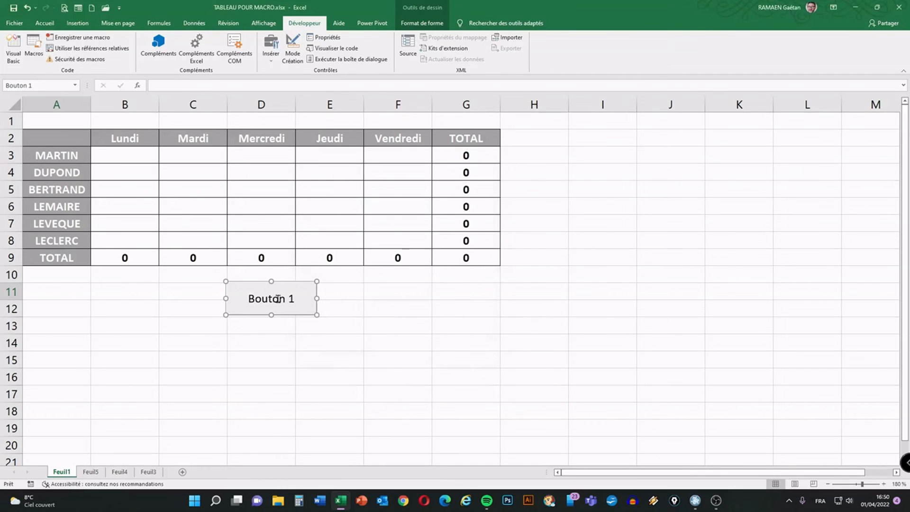
Replace the new button's label with "Nouvelle Feuille".
click(293, 298)
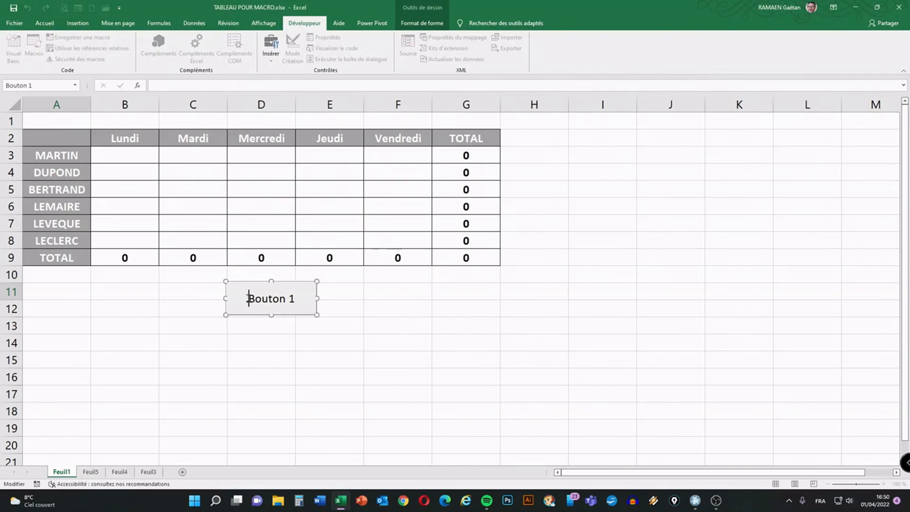
drag(247, 299, 294, 300)
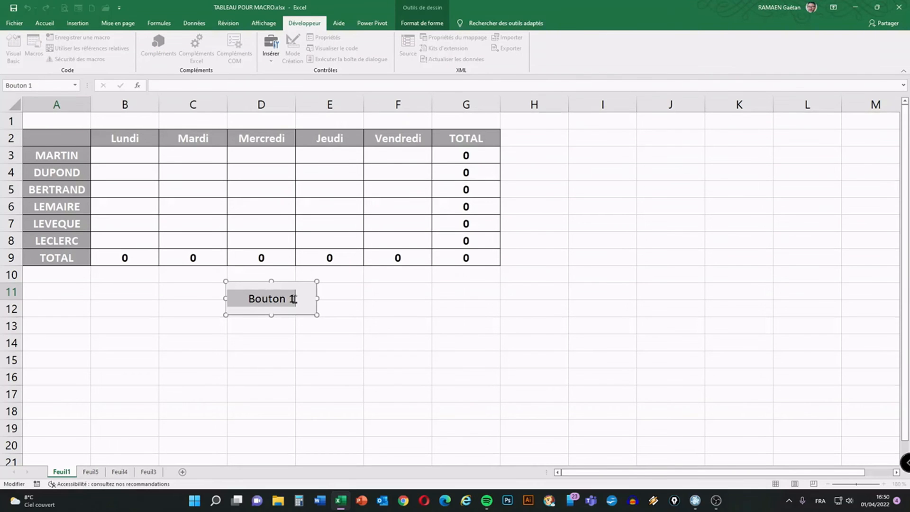
text(Nou)
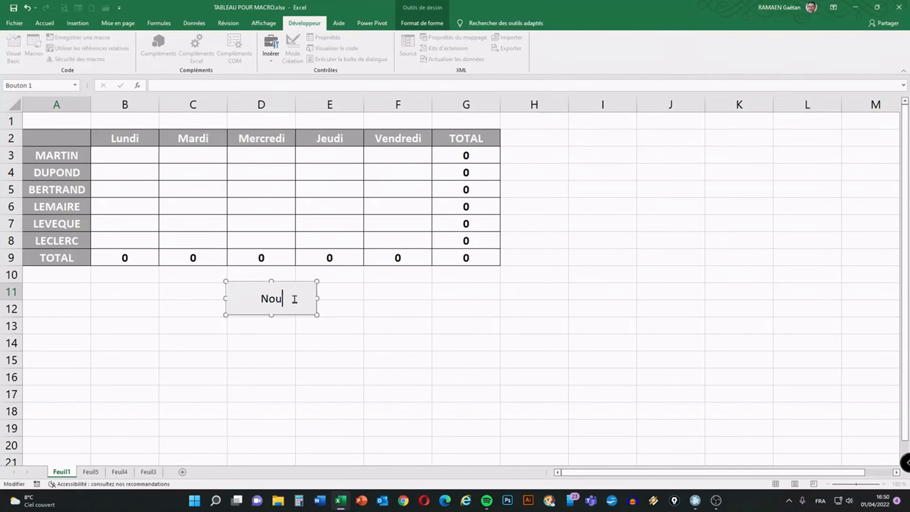
text(velle Feuille)
click(303, 326)
Reduce the height of the Nouvelle Feuille button slightly from its lower edge and deselect it.
right_click(272, 301)
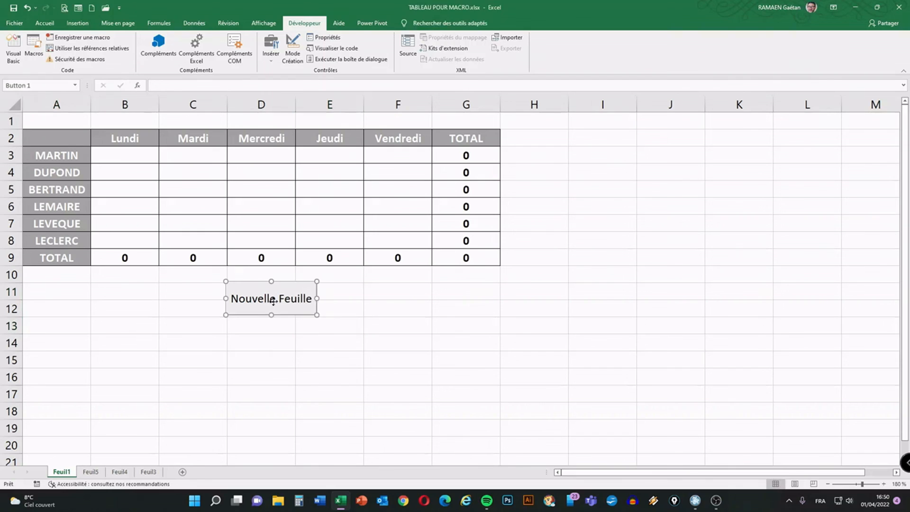
click(272, 314)
drag(272, 314, 272, 308)
click(365, 313)
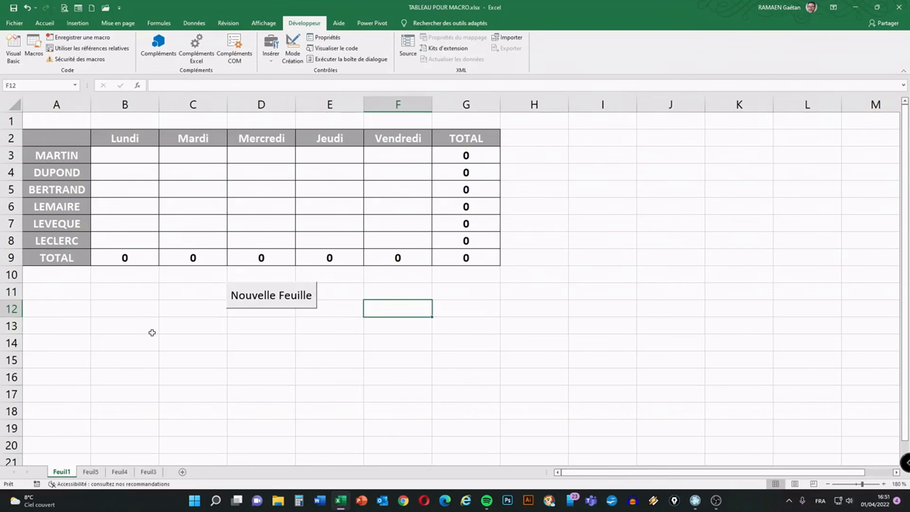
Enter 77 in B4 and 88 in each of the cells C4 to F4.
click(131, 153)
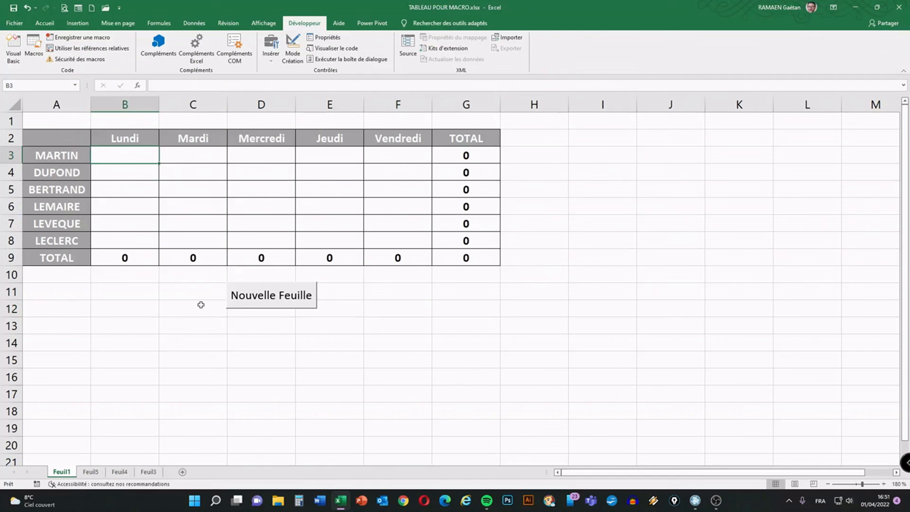
click(119, 172)
text(77)
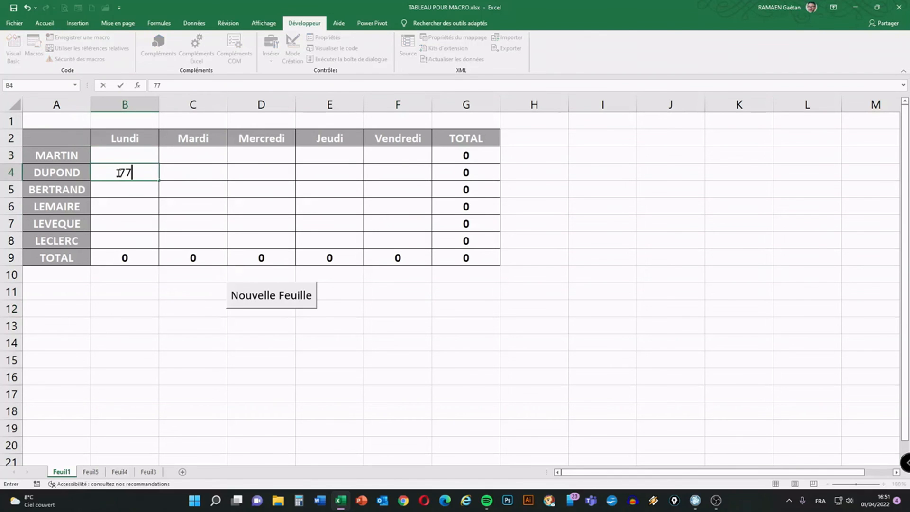
key(Tab)
text(88)
key(Tab)
text(88)
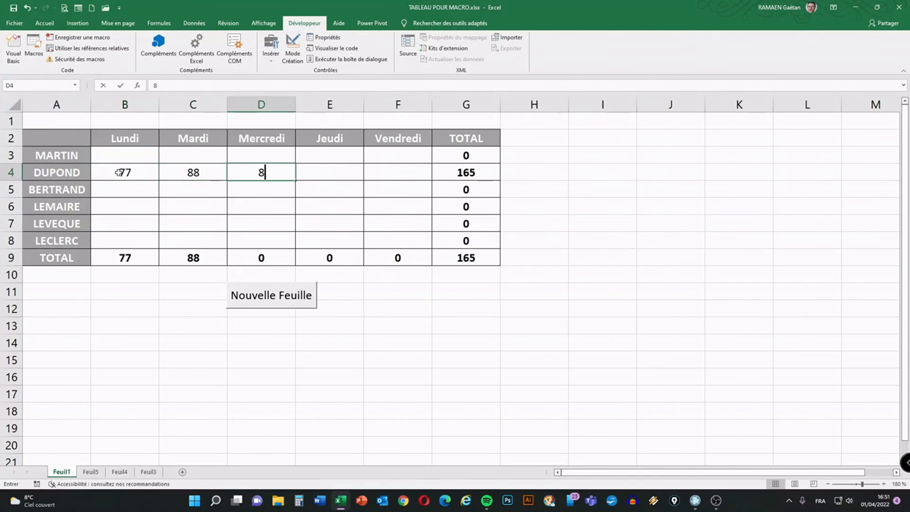
key(Tab)
text(88)
key(Tab)
text(88)
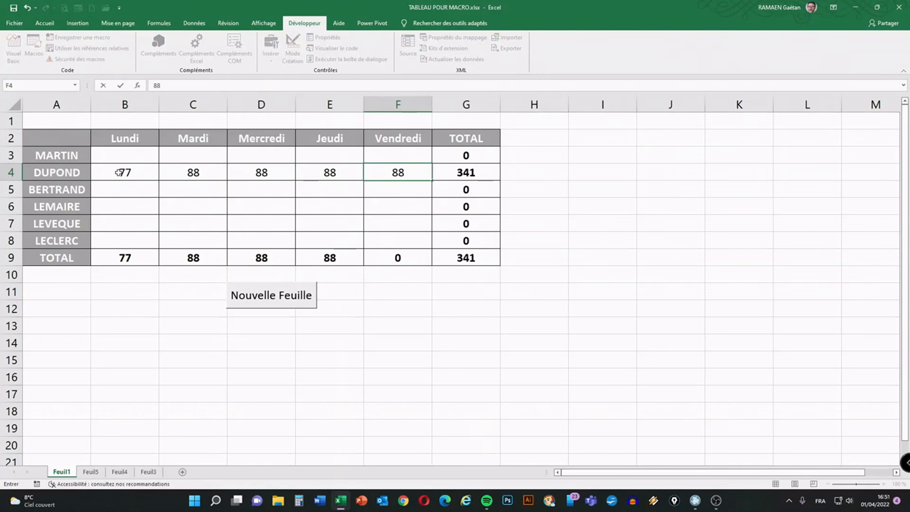
key(Return)
Enter 99 in each of the cells B6 to F6.
key(Left)
key(Left)
key(Left)
key(Left)
key(Down)
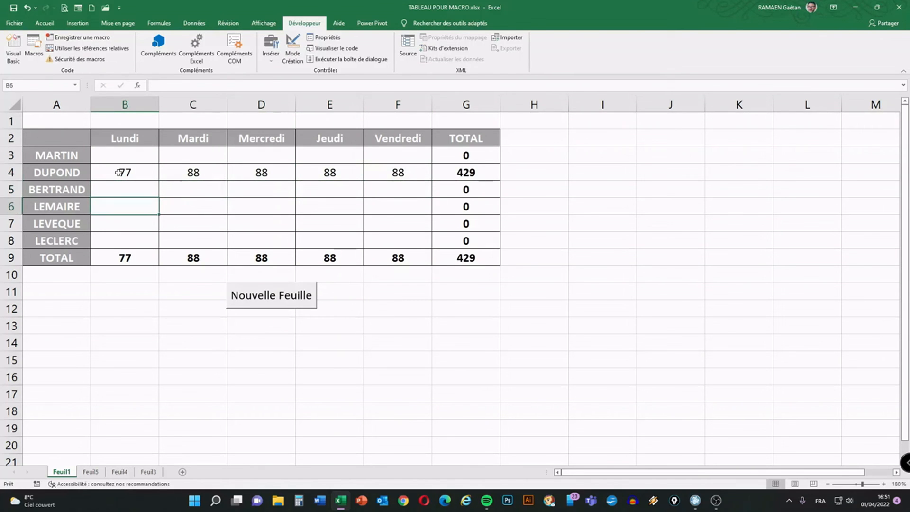
text(99)
key(Tab)
text(99)
key(Tab)
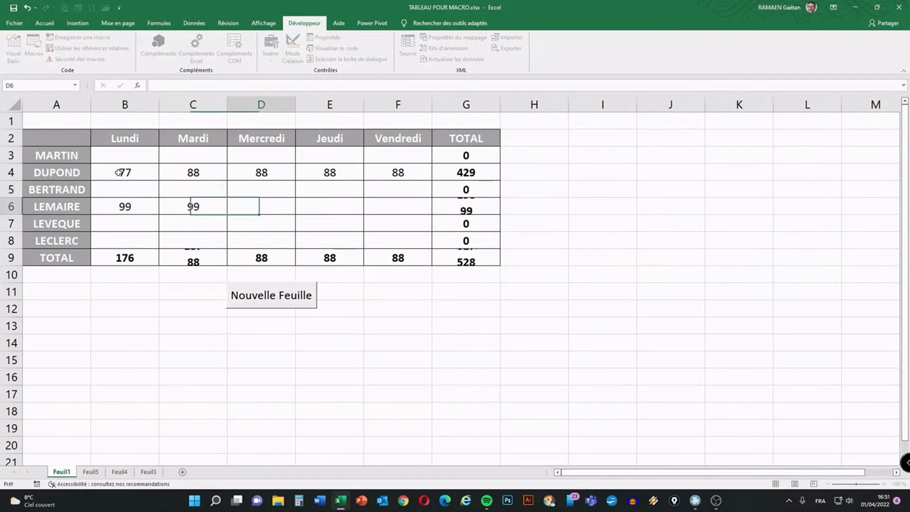
text(99)
key(Tab)
text(99)
key(Tab)
text(99)
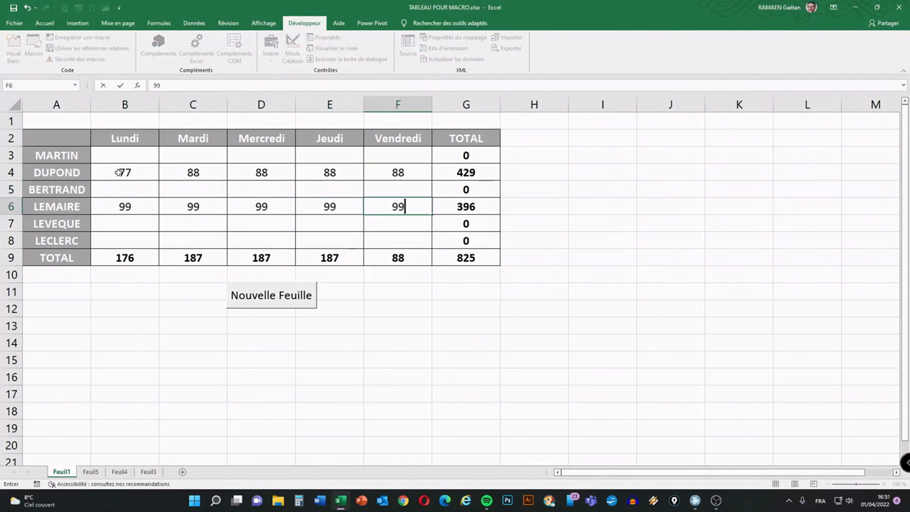
click(183, 236)
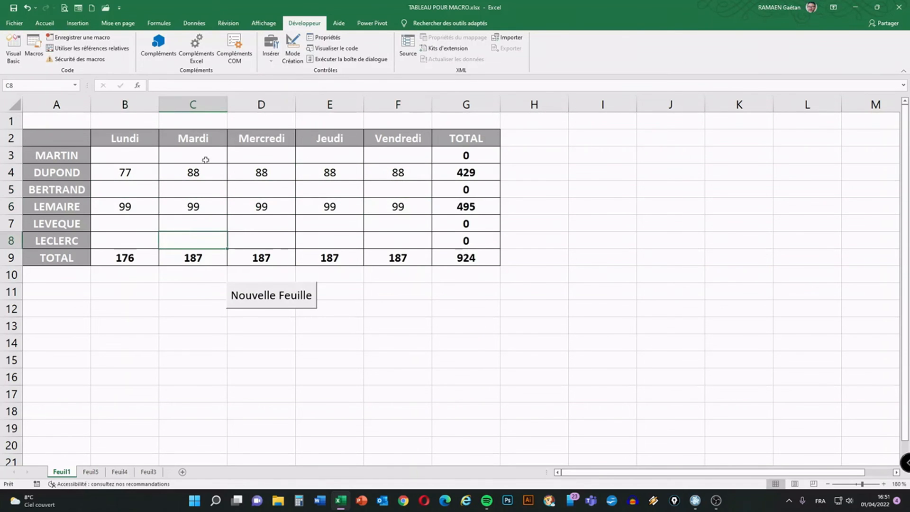
Run the macro with the Nouvelle Feuille button and check the archived tables on Feuil3 to Feuil6, returning to Feuil1.
click(276, 304)
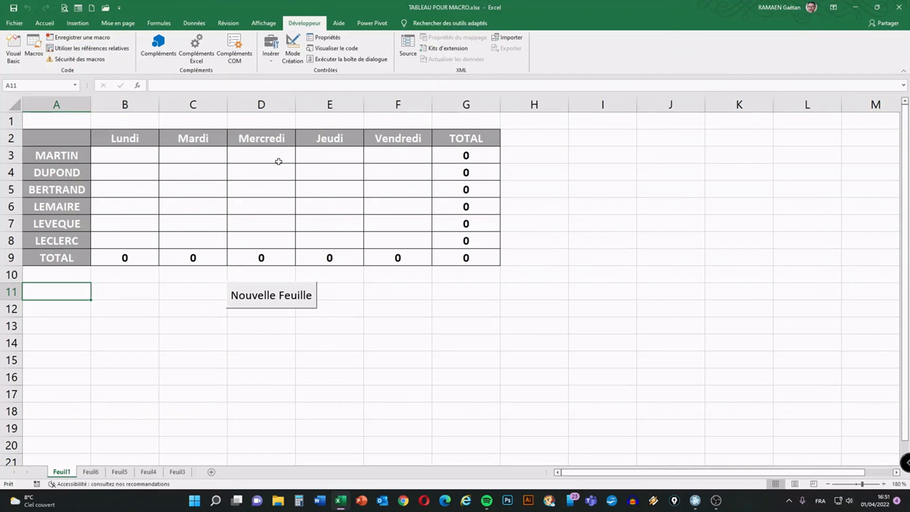
click(177, 472)
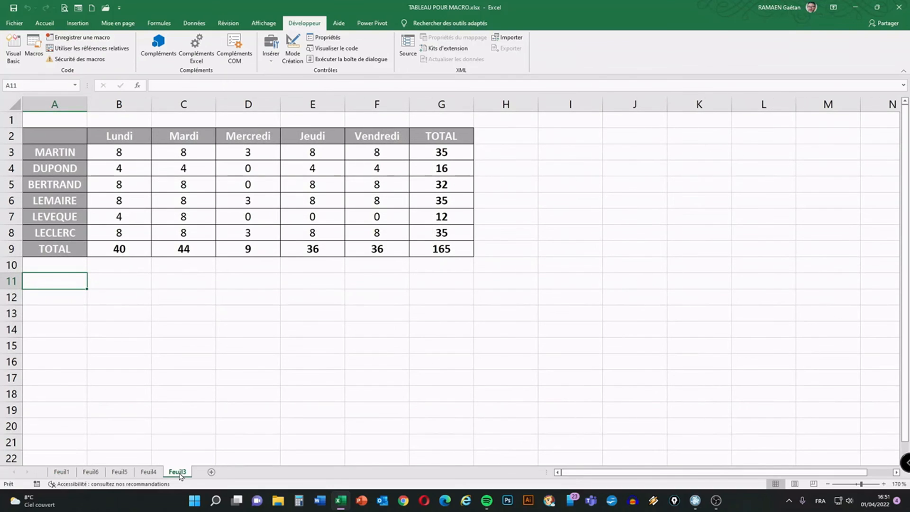
click(149, 472)
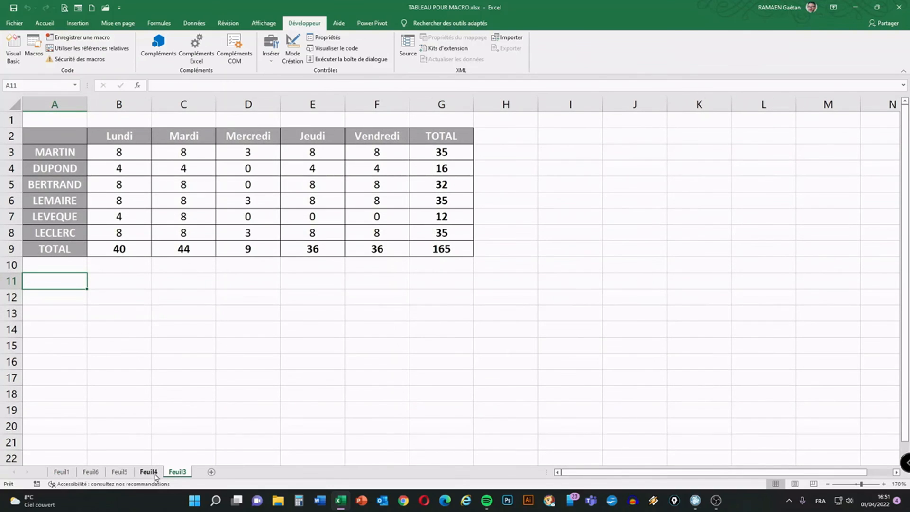
click(121, 472)
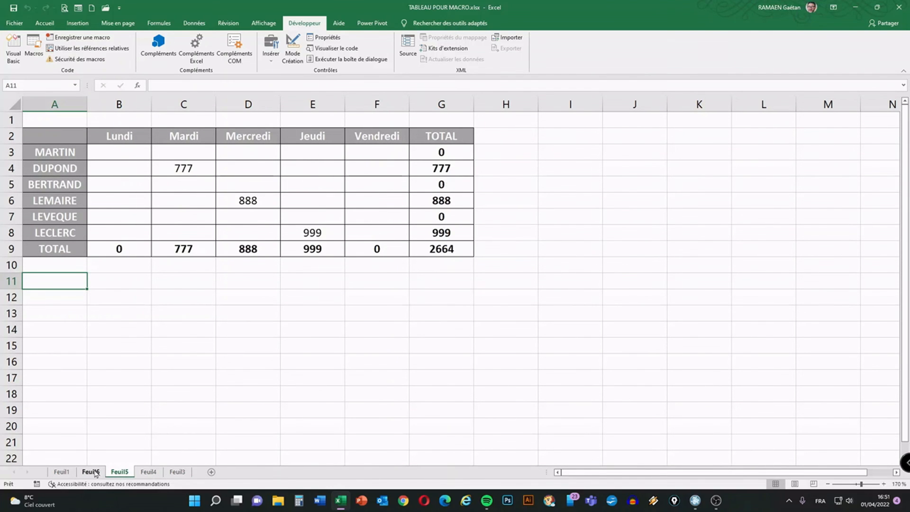
click(96, 472)
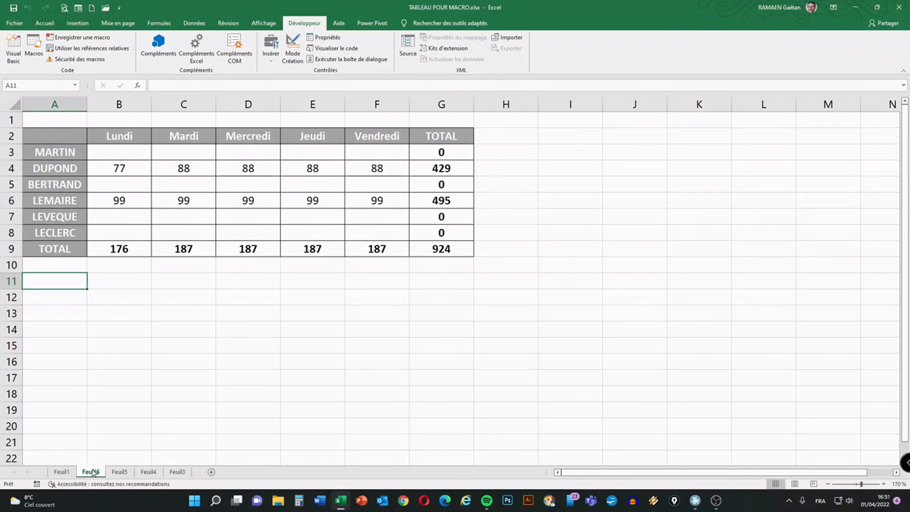
click(66, 474)
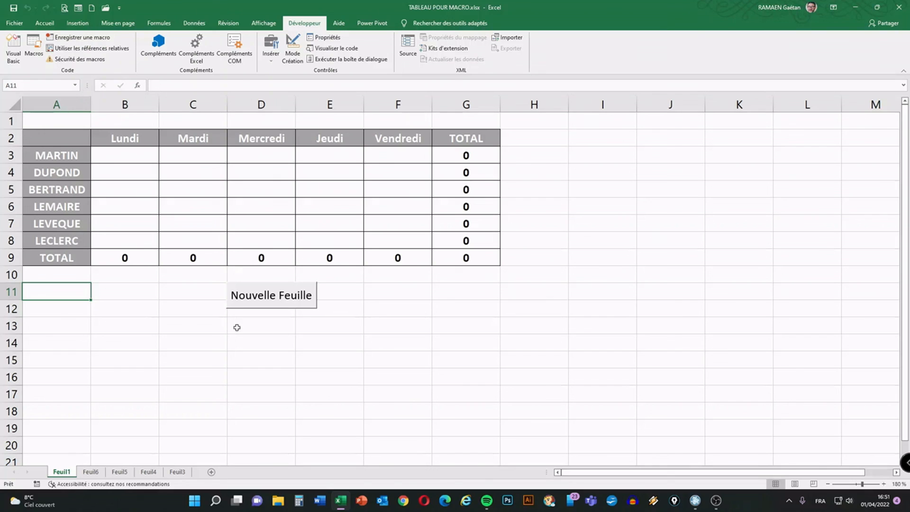
Open the Nouvelle_feuille macro's VBA code, examine the whole procedure and its ActiveWindow.Zoom lines, and close the editor.
click(110, 330)
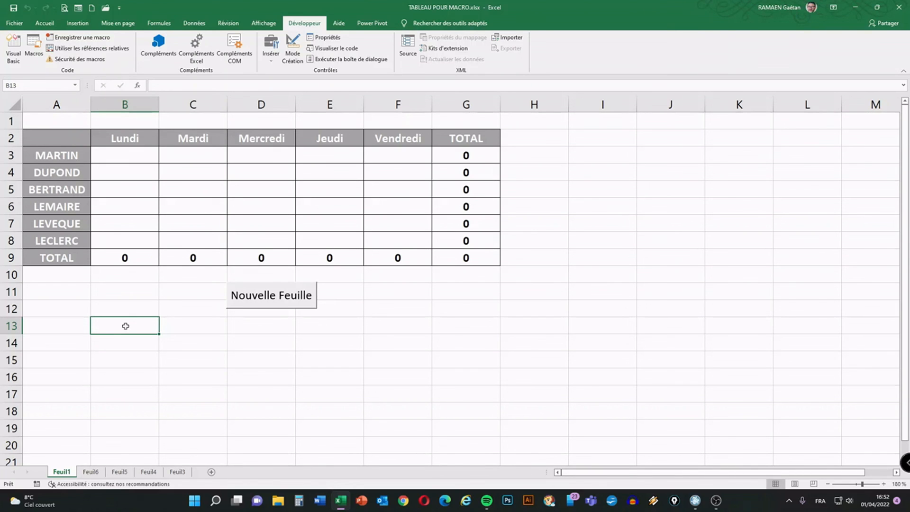
click(35, 54)
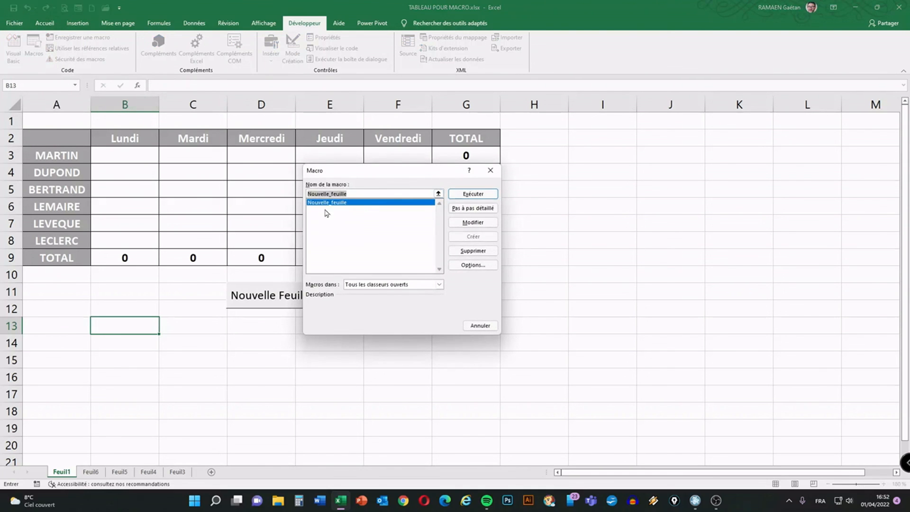
click(470, 224)
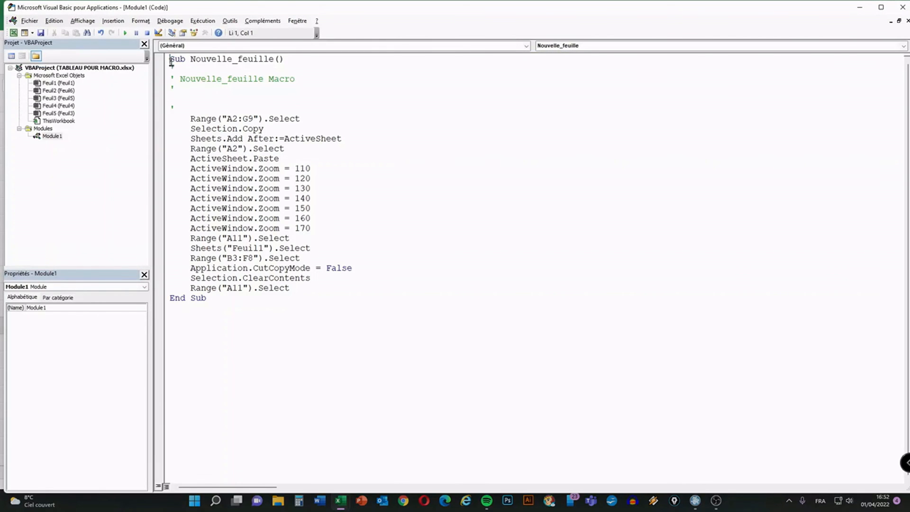
drag(171, 62, 259, 301)
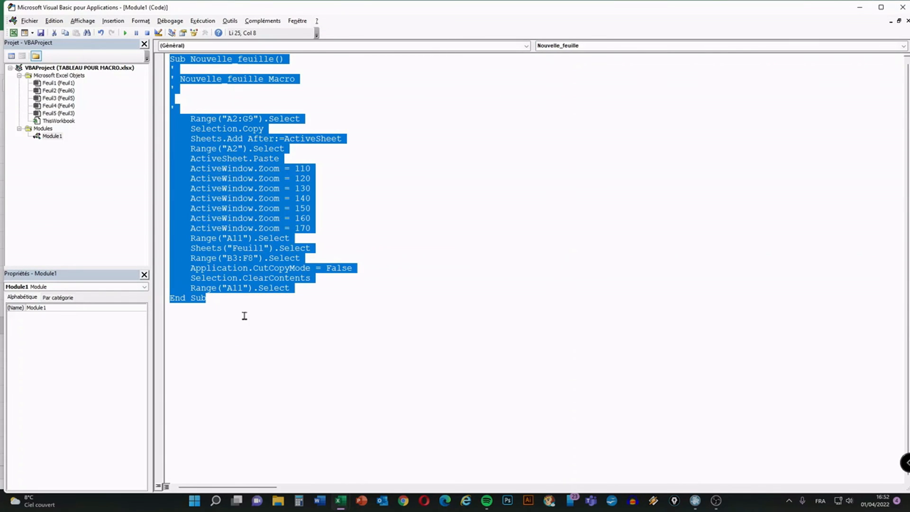
click(222, 302)
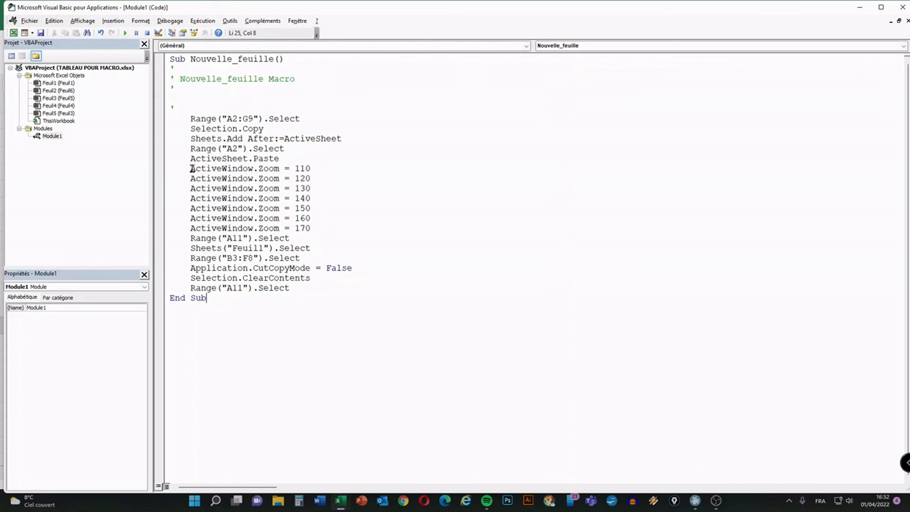
drag(192, 169, 317, 226)
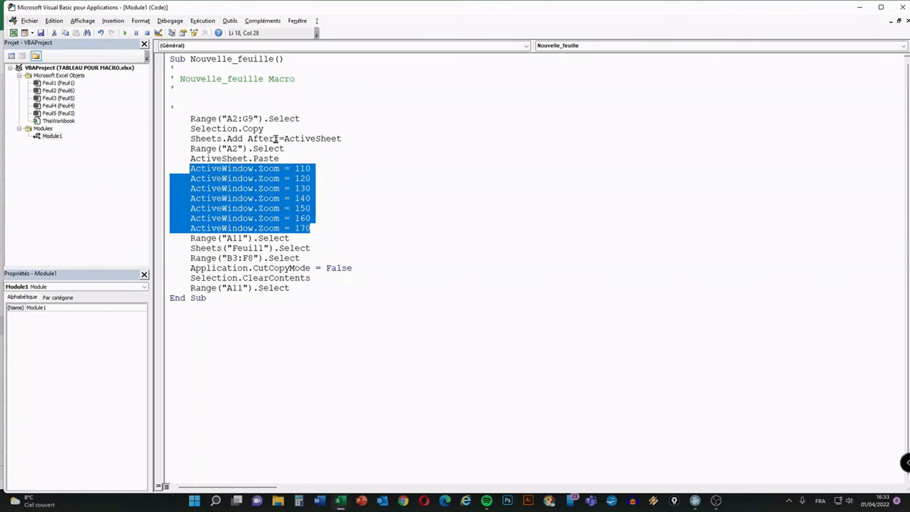
click(208, 298)
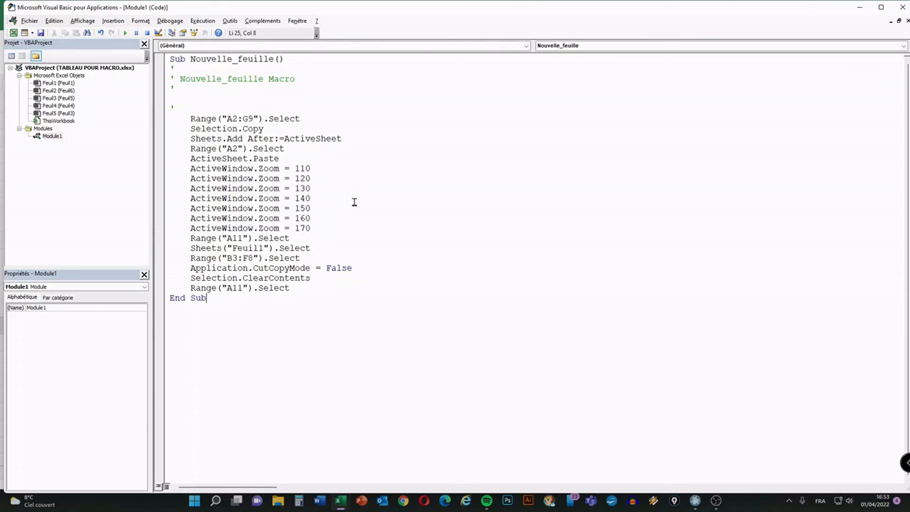
click(903, 7)
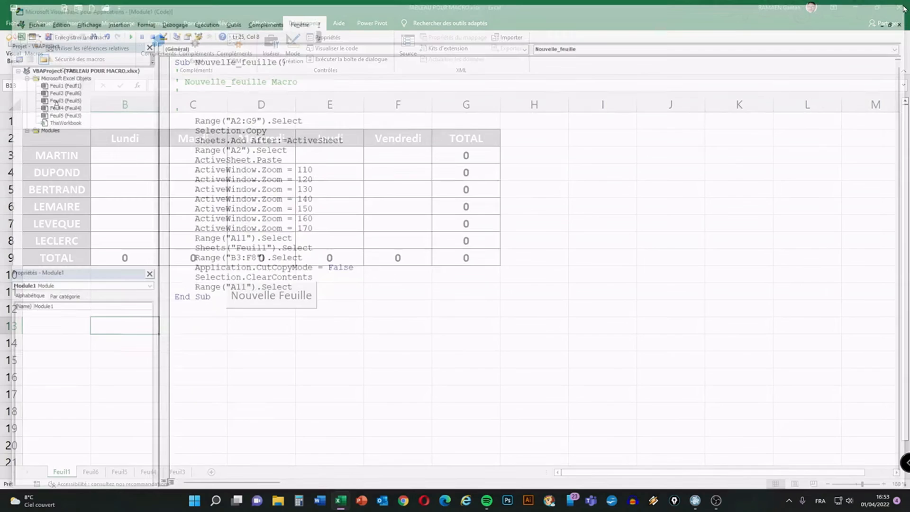
click(71, 324)
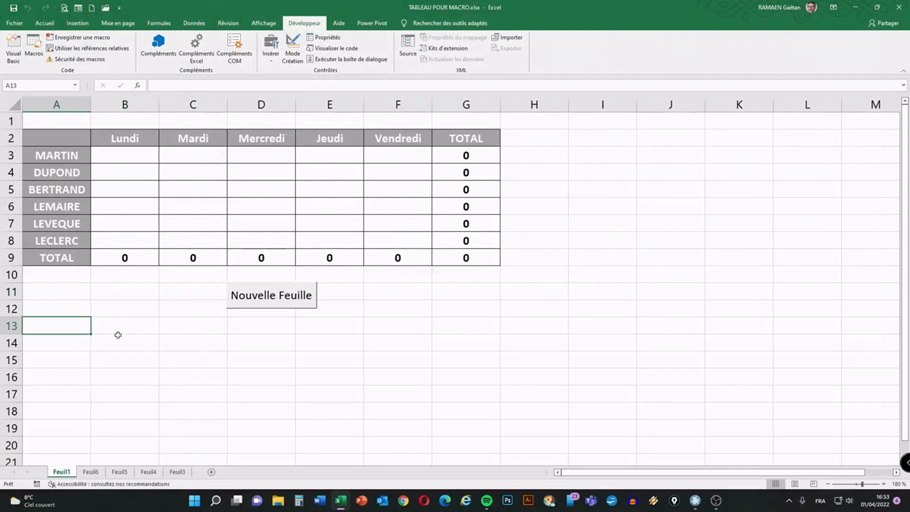
click(120, 325)
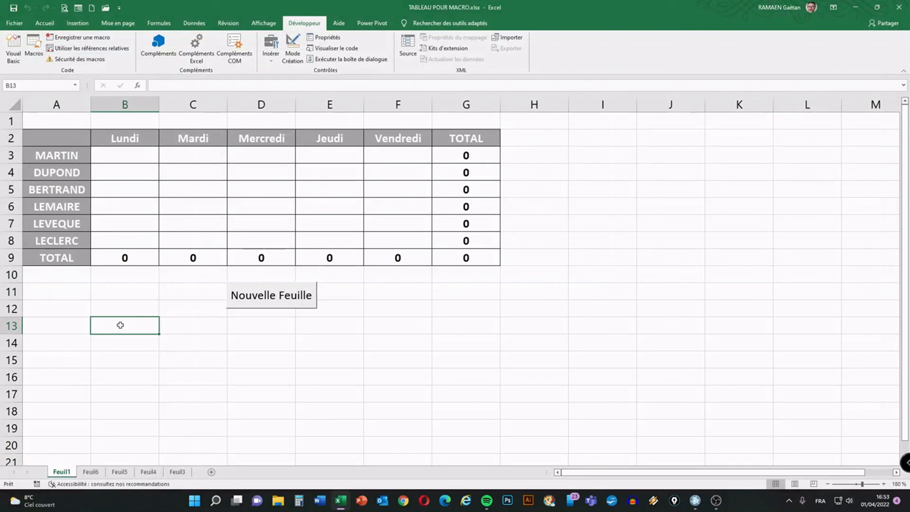